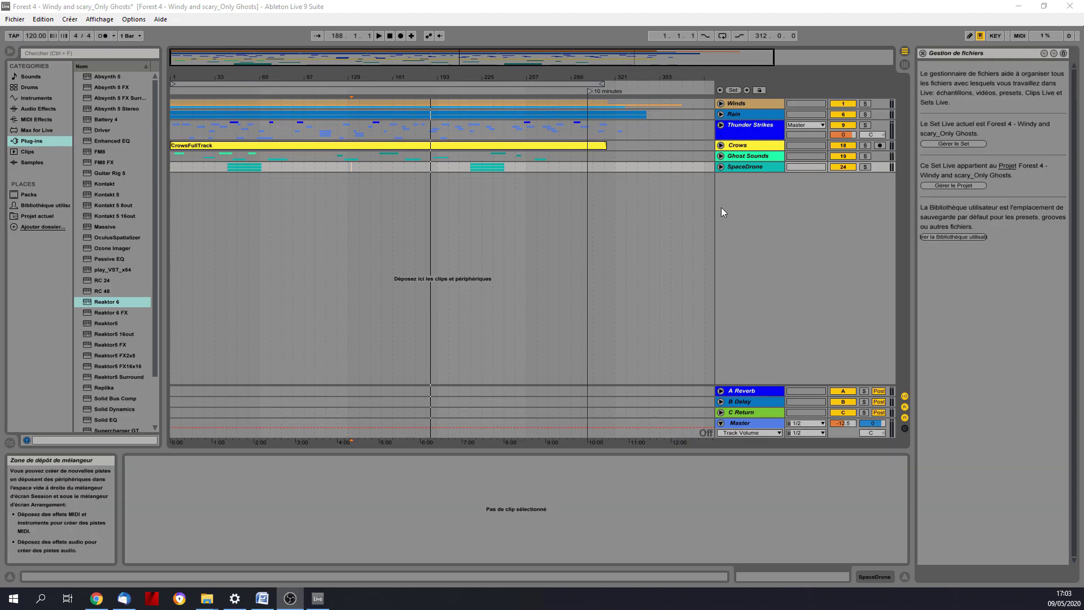
- Unfold the Ghost Sounds, Crows, Thunder Strikes and Winds tracks in turn to review their clips, and fold them back
{"action": "left_click", "coordinate": [720, 156]}
{"action": "left_click", "coordinate": [720, 145]}
{"action": "left_click", "coordinate": [721, 125]}
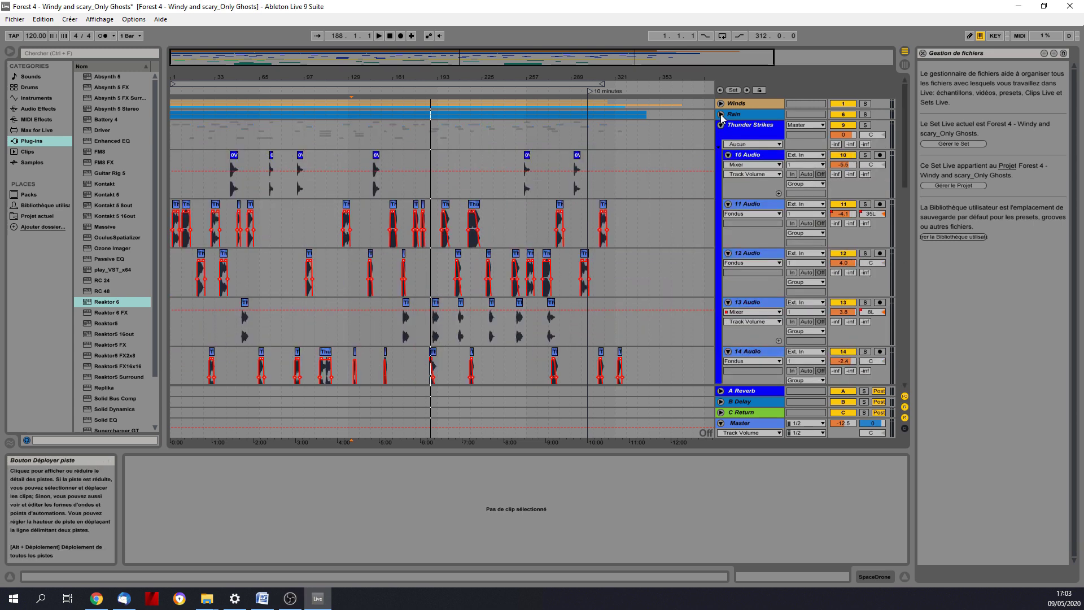
{"action": "left_click", "coordinate": [720, 103]}
{"action": "mouse_move", "coordinate": [906, 117]}
{"action": "left_mouse_down"}
{"action": "mouse_move", "coordinate": [897, 355]}
{"action": "mouse_move", "coordinate": [913, 261]}
{"action": "mouse_move", "coordinate": [902, 103]}
{"action": "left_mouse_up"}
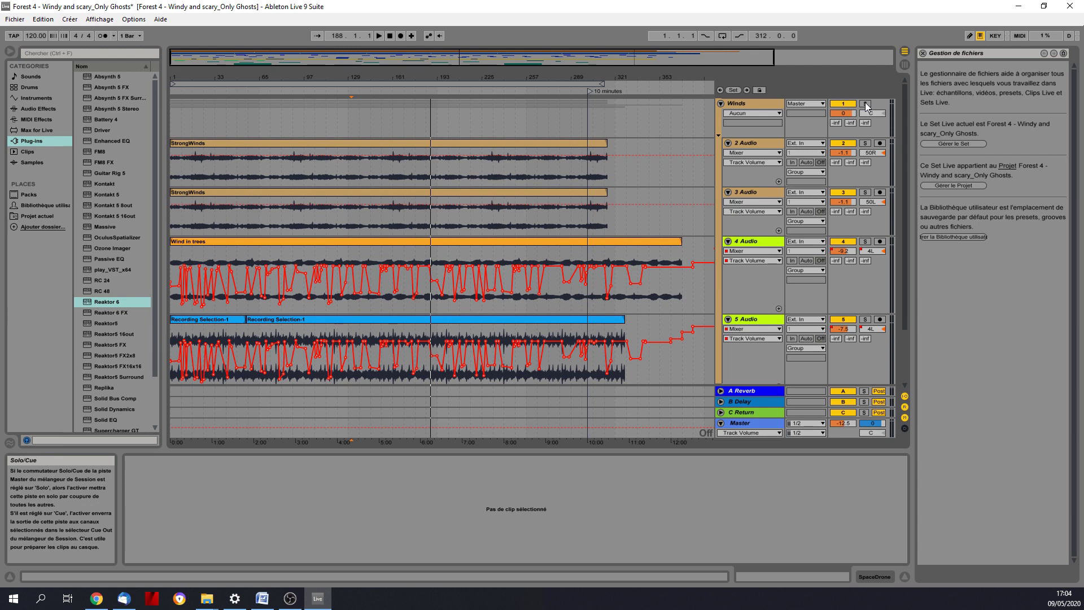
{"action": "left_click", "coordinate": [720, 103]}
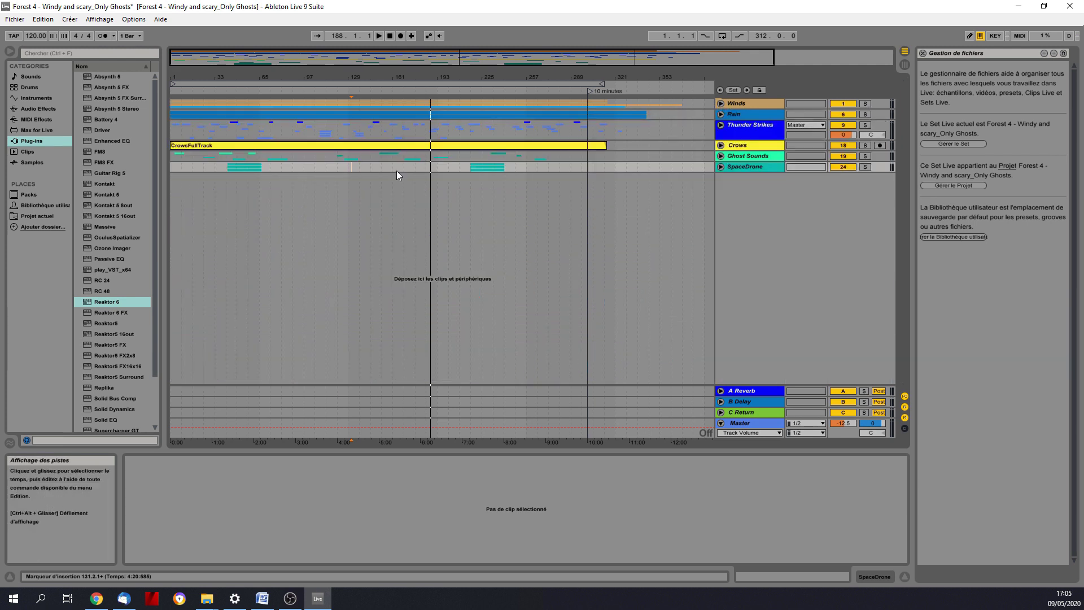
- Play the arrangement from about 2:00 and unfold the Rain group to show its two tracks
{"action": "left_click", "coordinate": [253, 184]}
{"action": "key", "text": "space"}
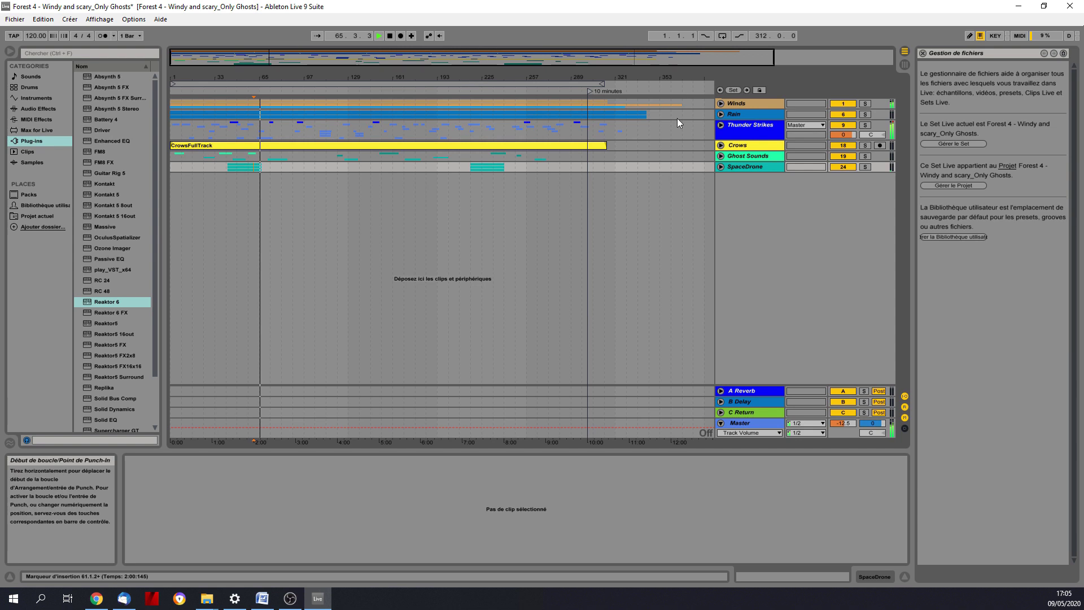
{"action": "left_click", "coordinate": [720, 115]}
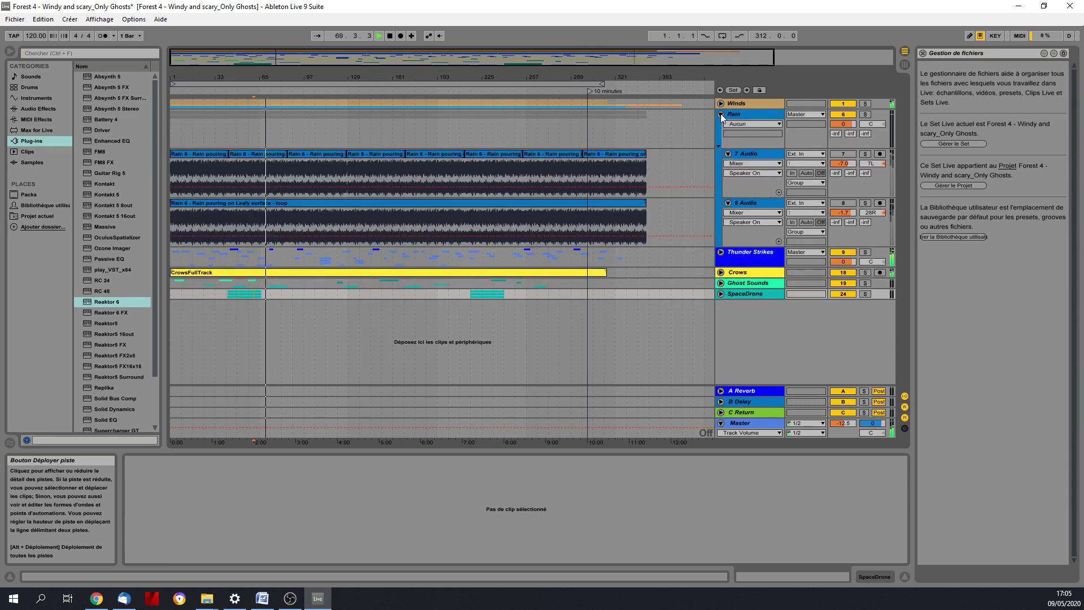
{"action": "left_click", "coordinate": [720, 114]}
{"action": "left_click", "coordinate": [720, 114]}
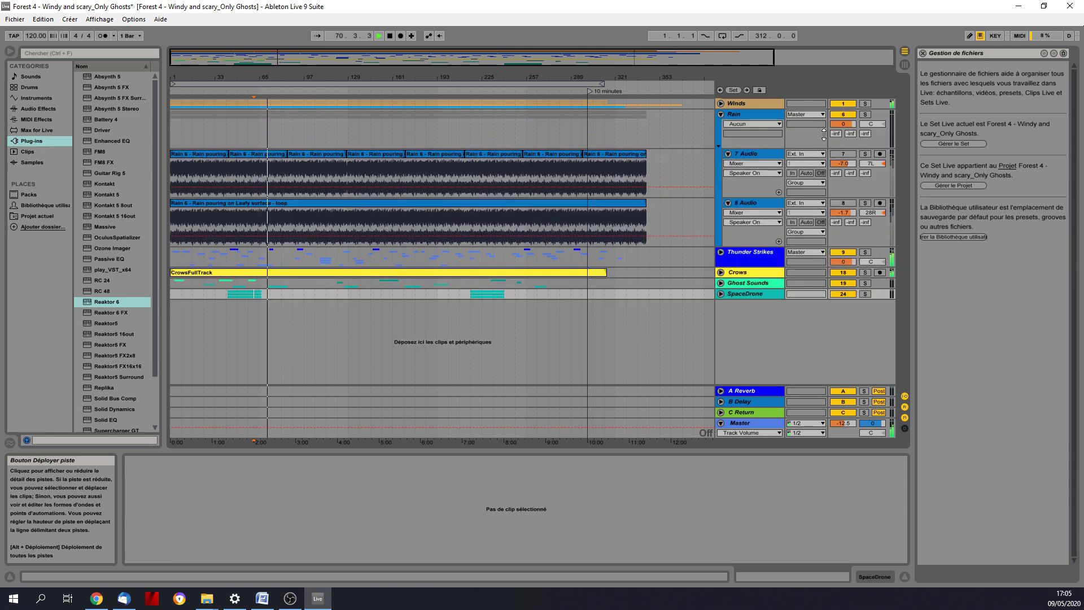
- Mute and reactivate the Rain group and its two audio tracks during playback to compare the sound
{"action": "left_click", "coordinate": [844, 154]}
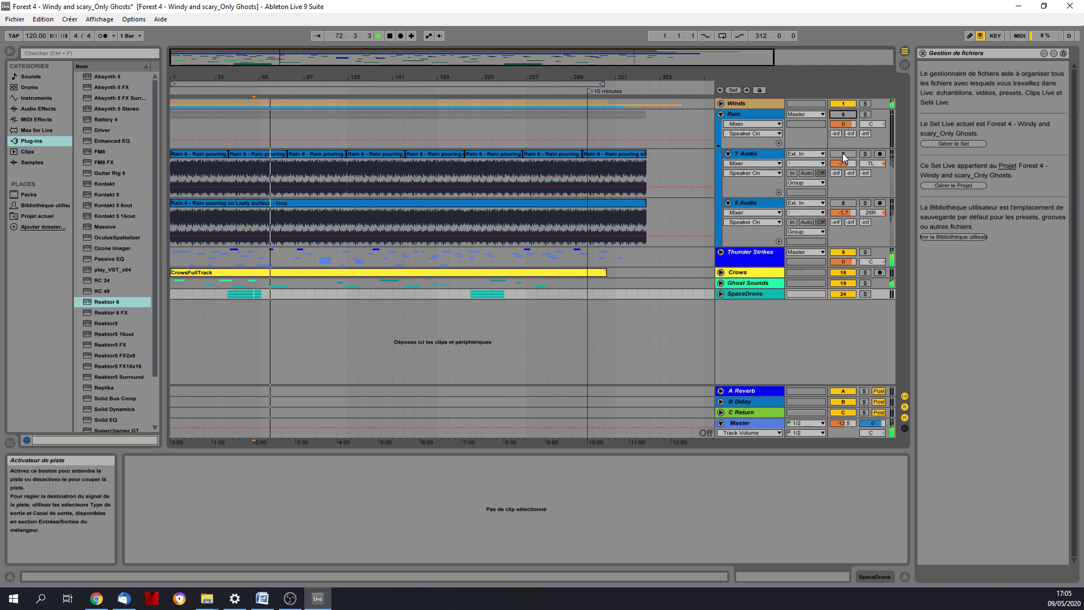
{"action": "left_click", "coordinate": [842, 115]}
{"action": "left_click", "coordinate": [843, 156]}
{"action": "left_click", "coordinate": [843, 203]}
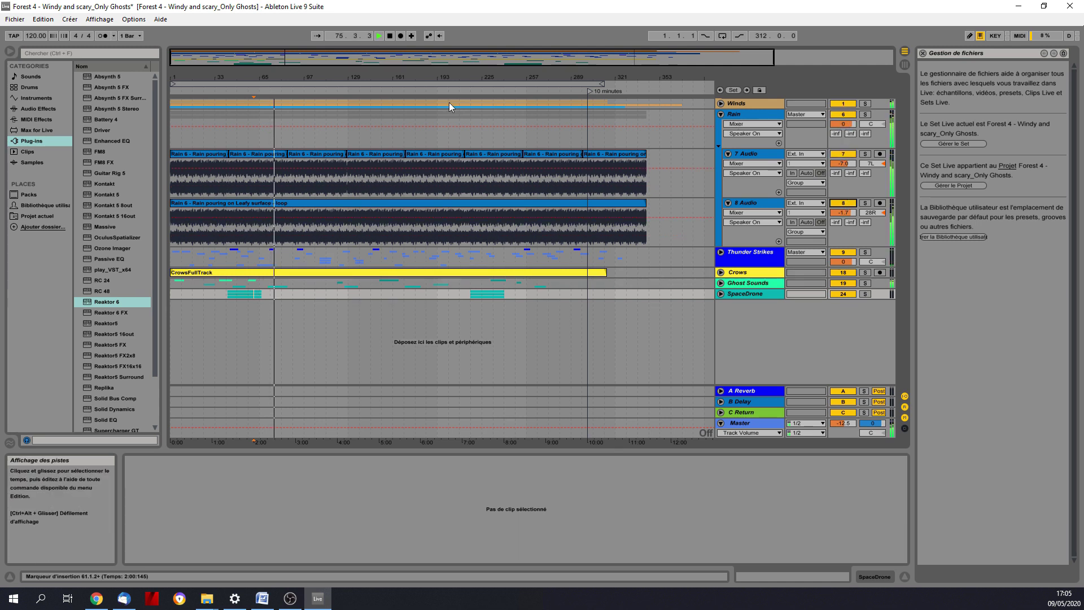
- Restart playback from about 2:00, fold the Rain group and mute it to hear the scene without rain
{"action": "left_click", "coordinate": [389, 35]}
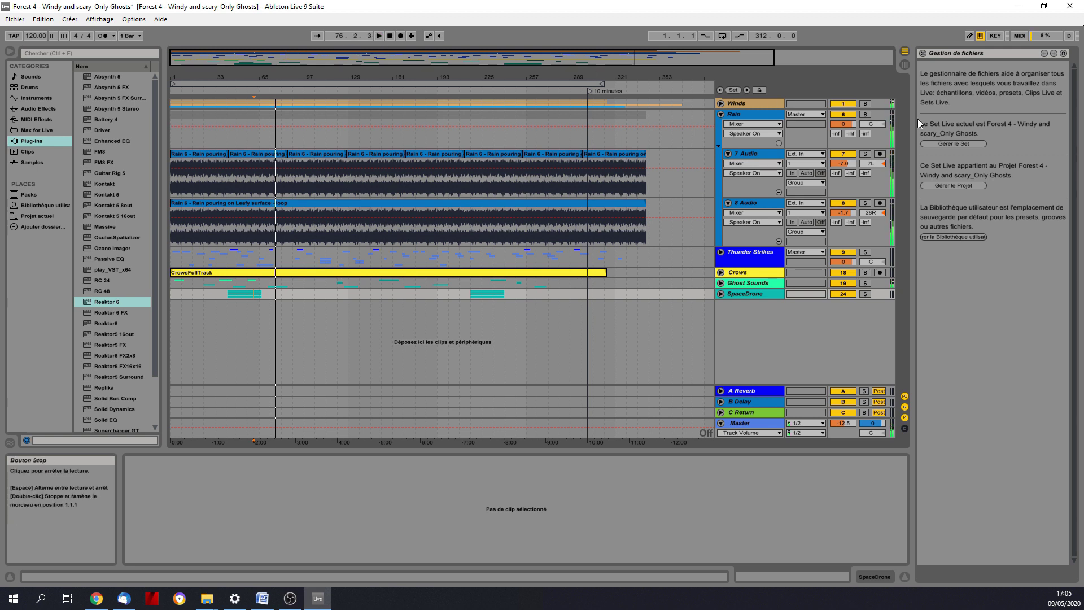
{"action": "key", "text": "space"}
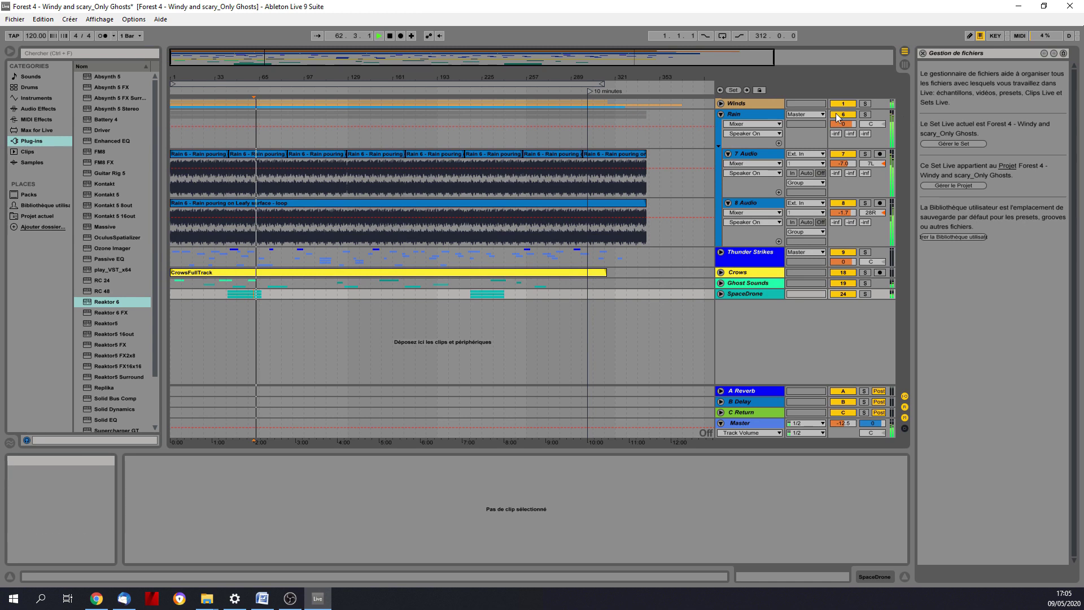
{"action": "left_click", "coordinate": [720, 114]}
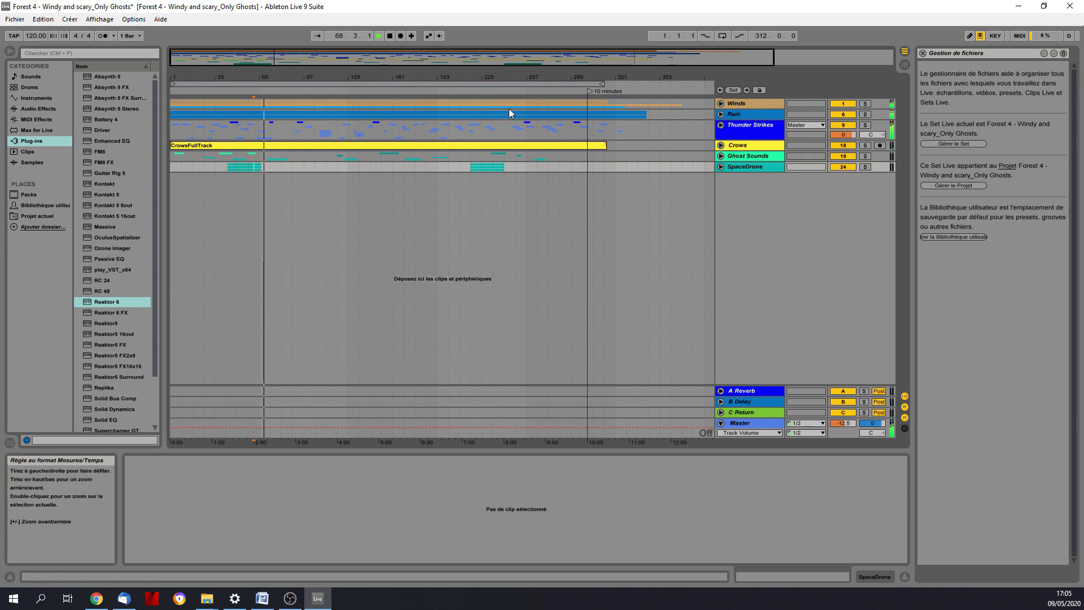
{"action": "left_click", "coordinate": [845, 115]}
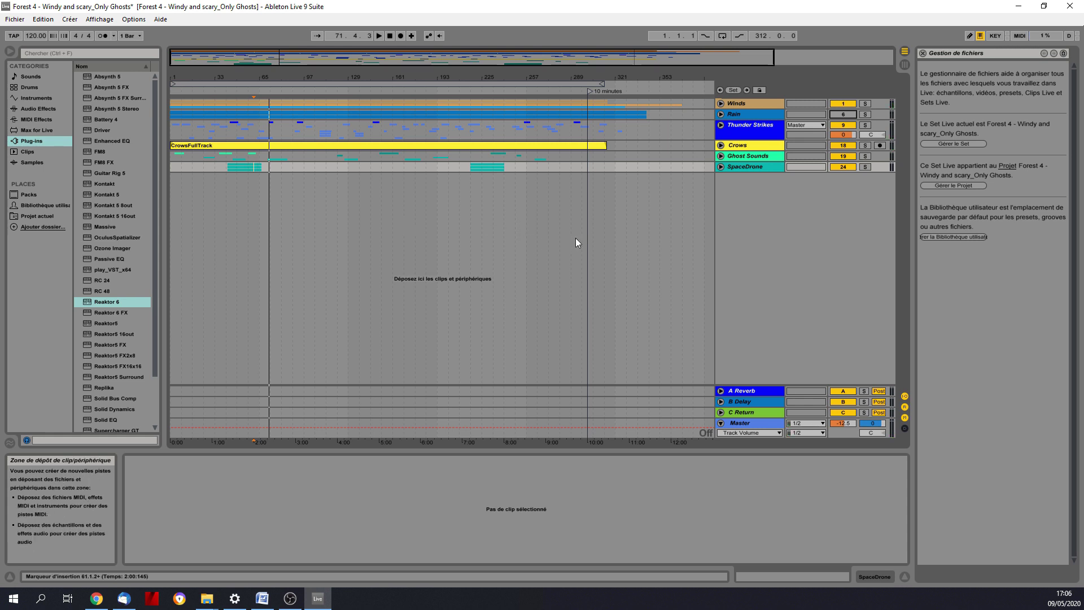
- Unfold the Winds group and solo it to audition its wind tracks
{"action": "left_click", "coordinate": [721, 103]}
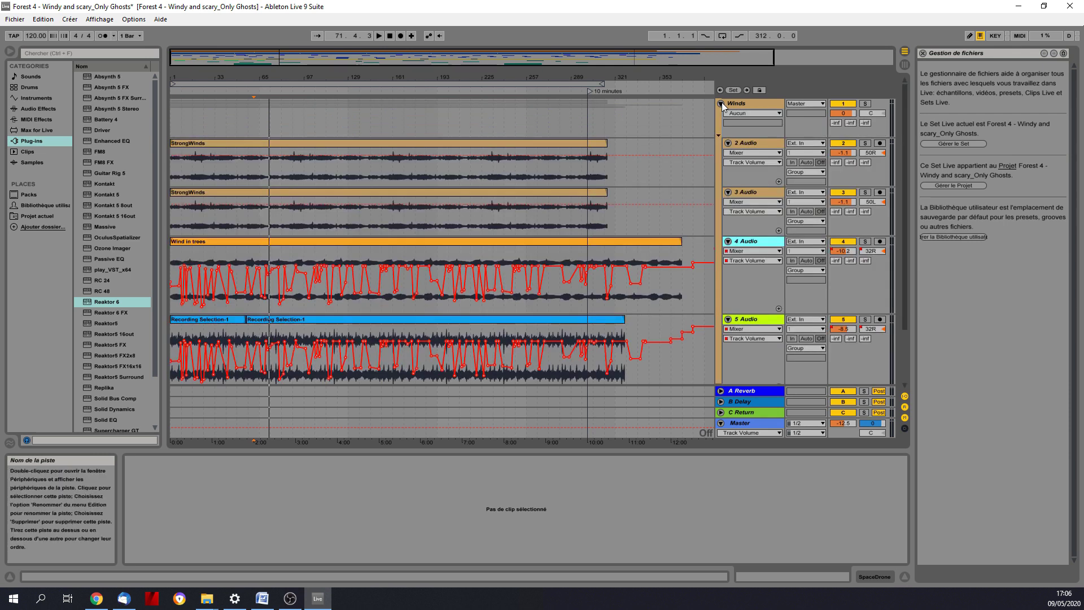
{"action": "left_click", "coordinate": [864, 104]}
{"action": "left_click", "coordinate": [320, 91]}
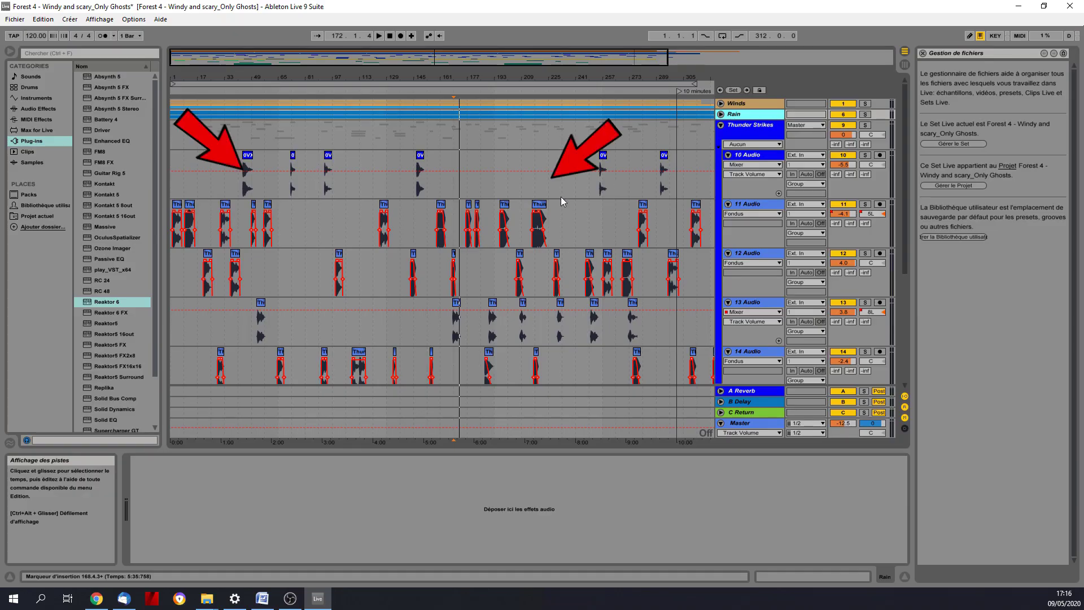
- Audition the Thunder Strikes tracks in solo, including the fourth strike on the 10 Audio track
{"action": "left_click", "coordinate": [415, 181]}
{"action": "key", "text": "space"}
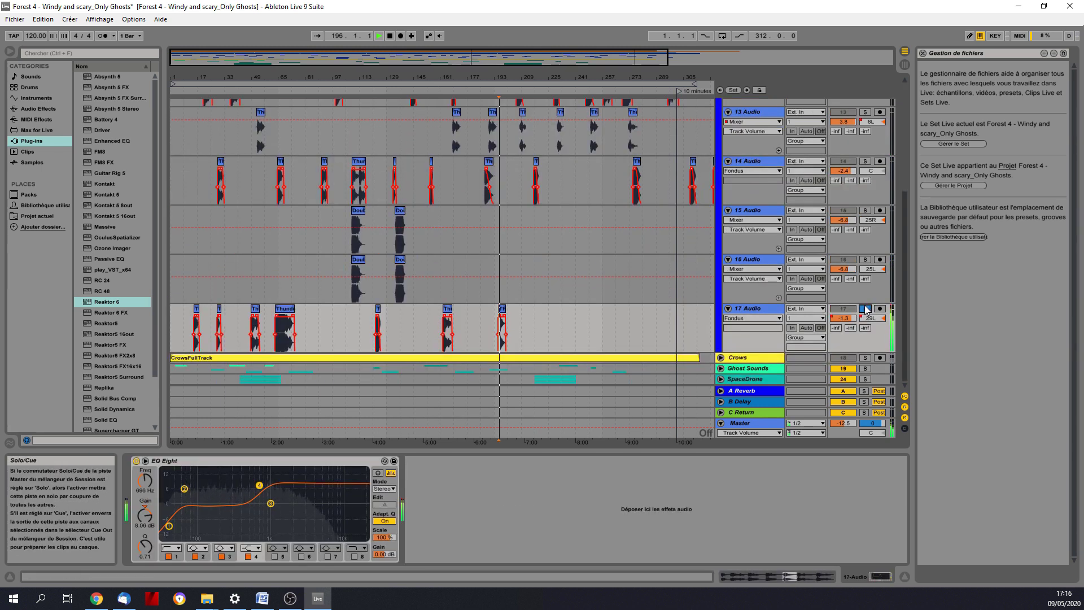
{"action": "left_click", "coordinate": [864, 164]}
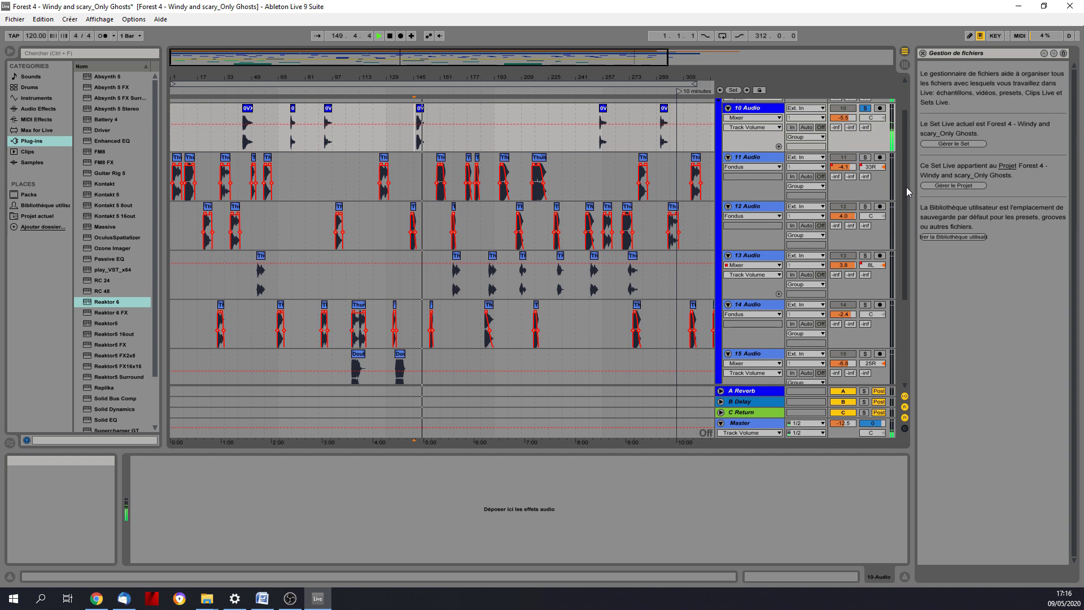
{"action": "left_click_drag", "start_coordinate": [907, 187], "coordinate": [909, 277]}
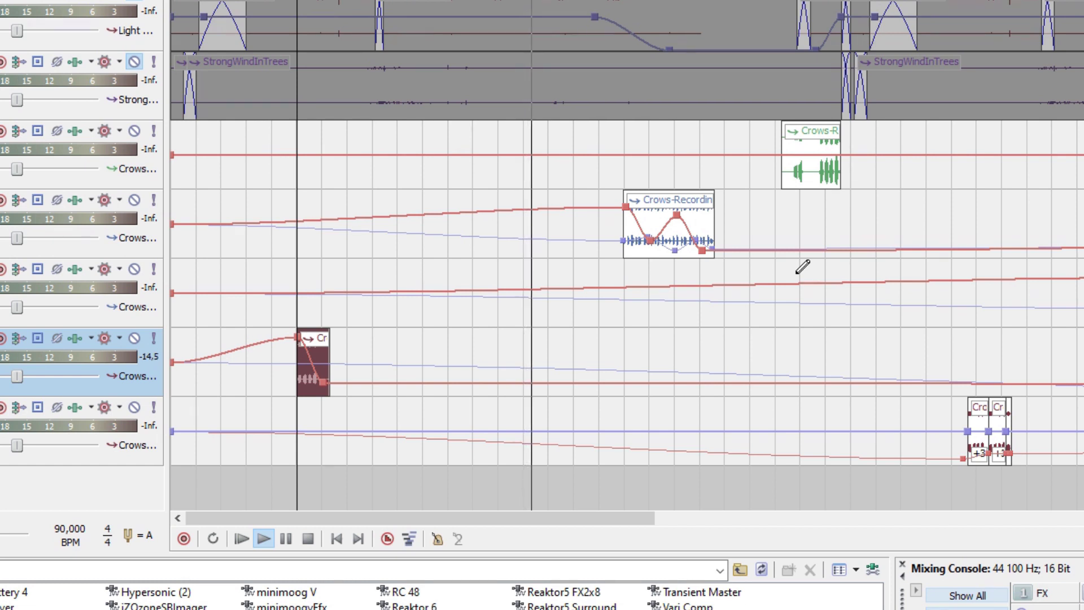
- Audition the blue Crows-Recording clip, select the green crow clip and bring the Reverb plug-in settings fully into view
{"action": "left_click", "coordinate": [644, 256]}
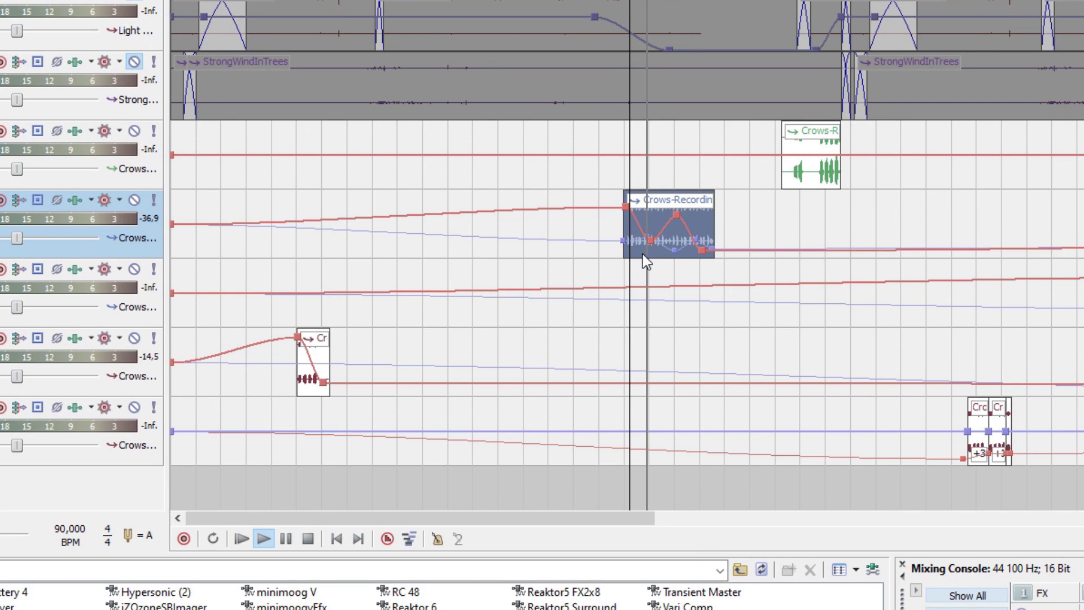
{"action": "key", "text": "space"}
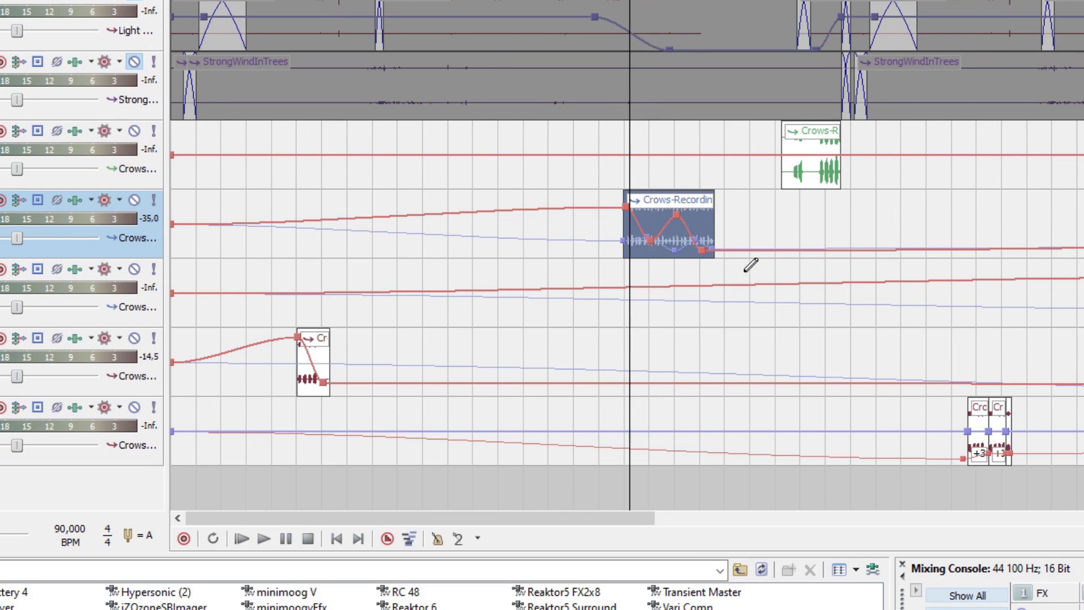
{"action": "left_click", "coordinate": [821, 138]}
{"action": "left_click_drag", "start_coordinate": [327, 76], "coordinate": [561, 7]}
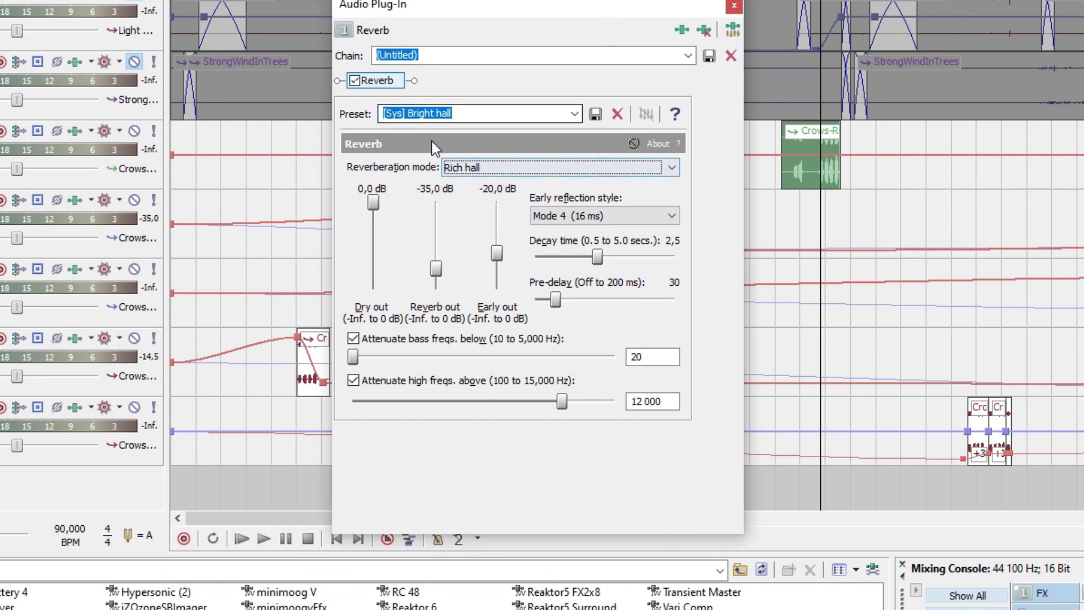
- Play the dark red crow clip nearest the timeline's start and view the wider layout of the crow clips
{"action": "left_click", "coordinate": [299, 384]}
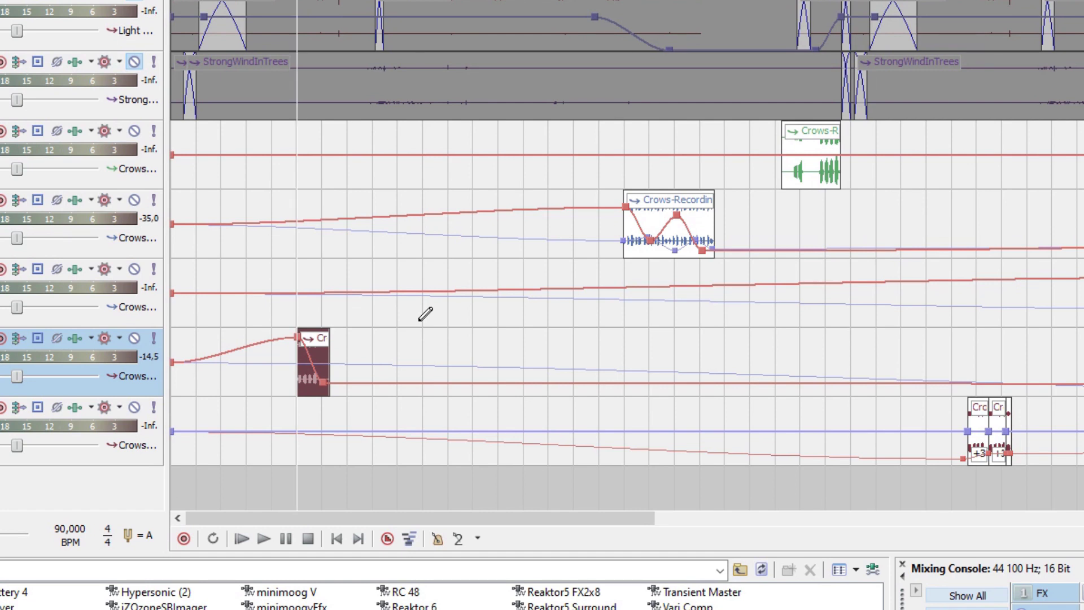
{"action": "key", "text": "space"}
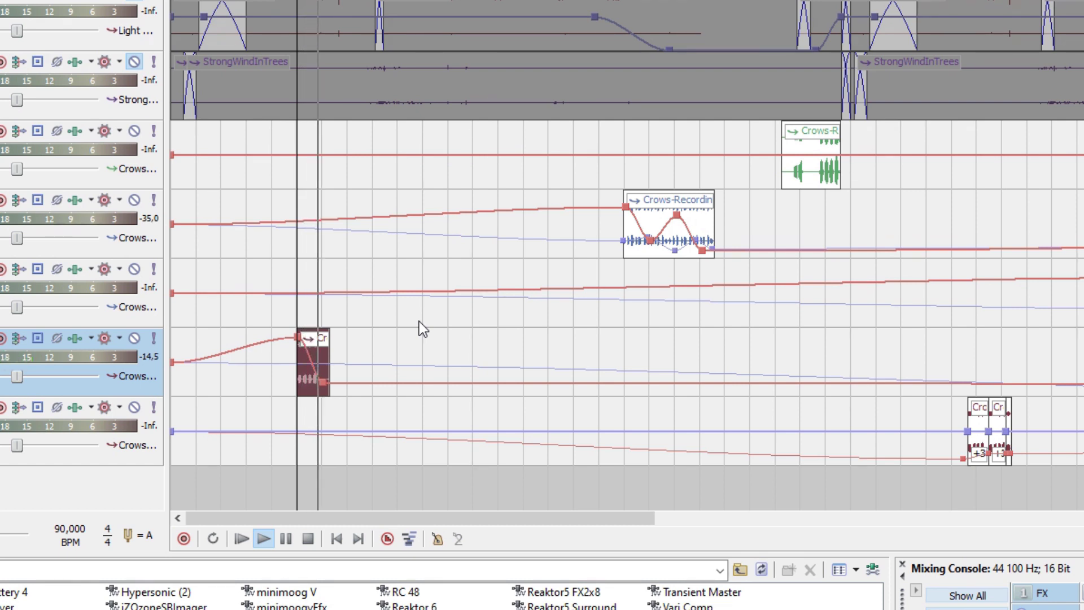
{"action": "key", "text": "space"}
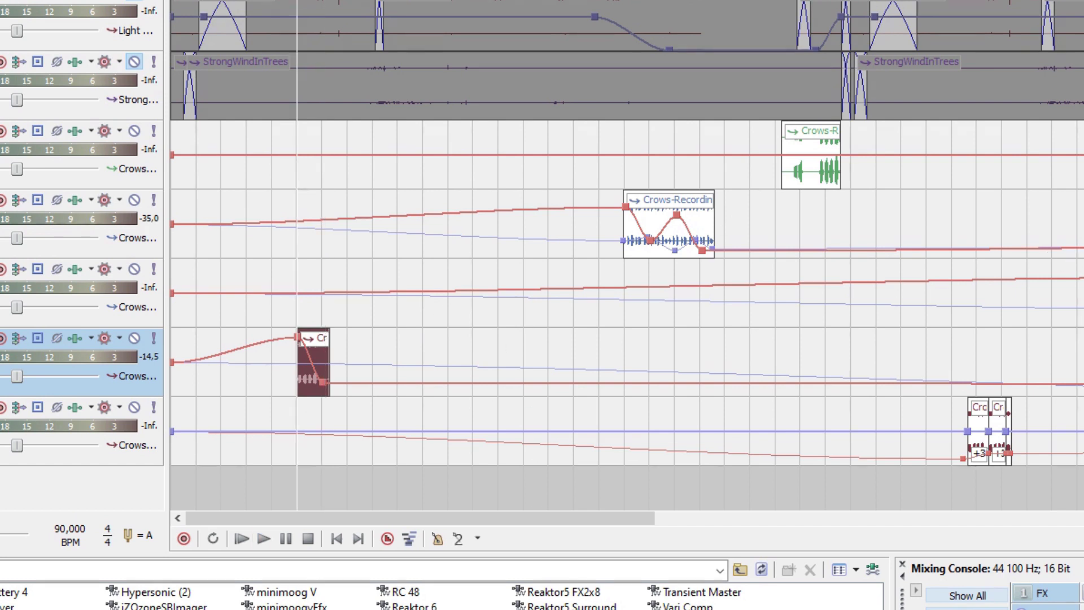
{"action": "scroll", "coordinate": [898, 245], "scroll_direction": "down", "scroll_amount": 5}
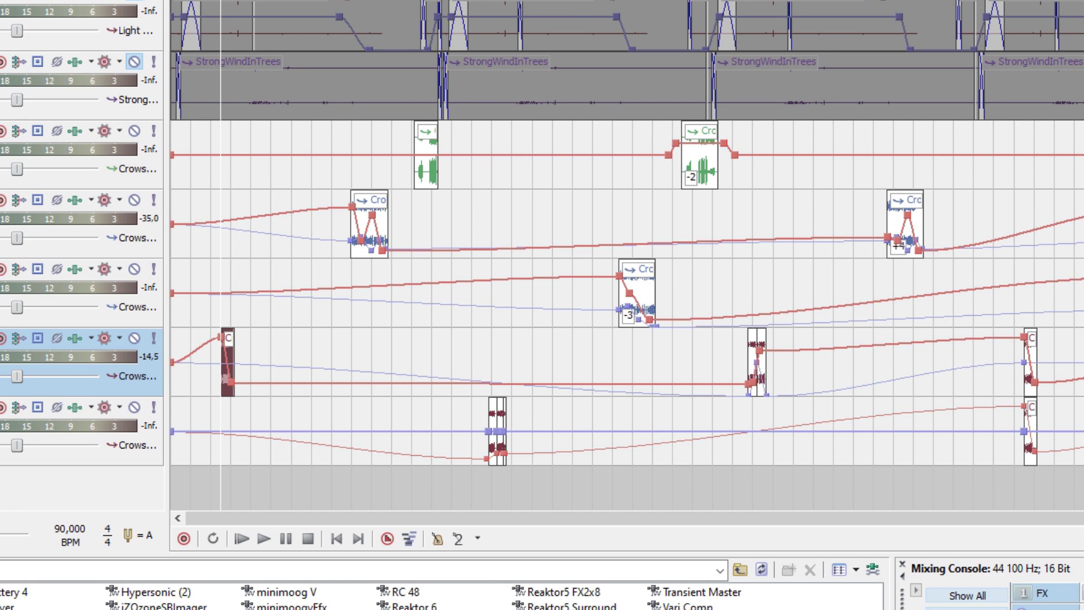
- Switch back to Ableton Live, fold the Crows track and unfold the Ghost Sounds group
{"action": "key", "text": "alt+F4"}
{"action": "left_click", "coordinate": [601, 192]}
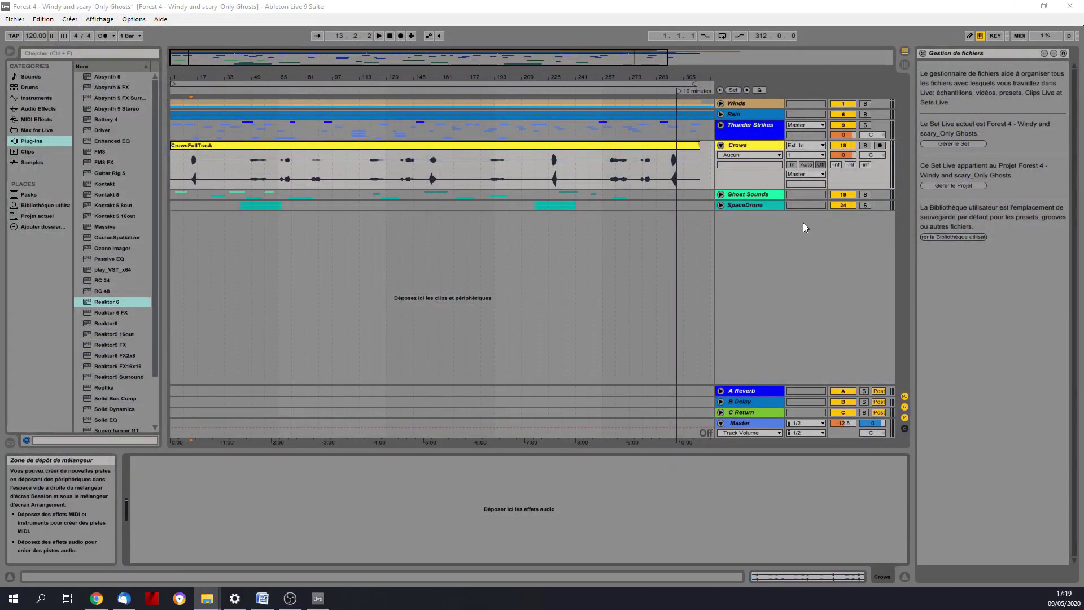
{"action": "left_click", "coordinate": [721, 145]}
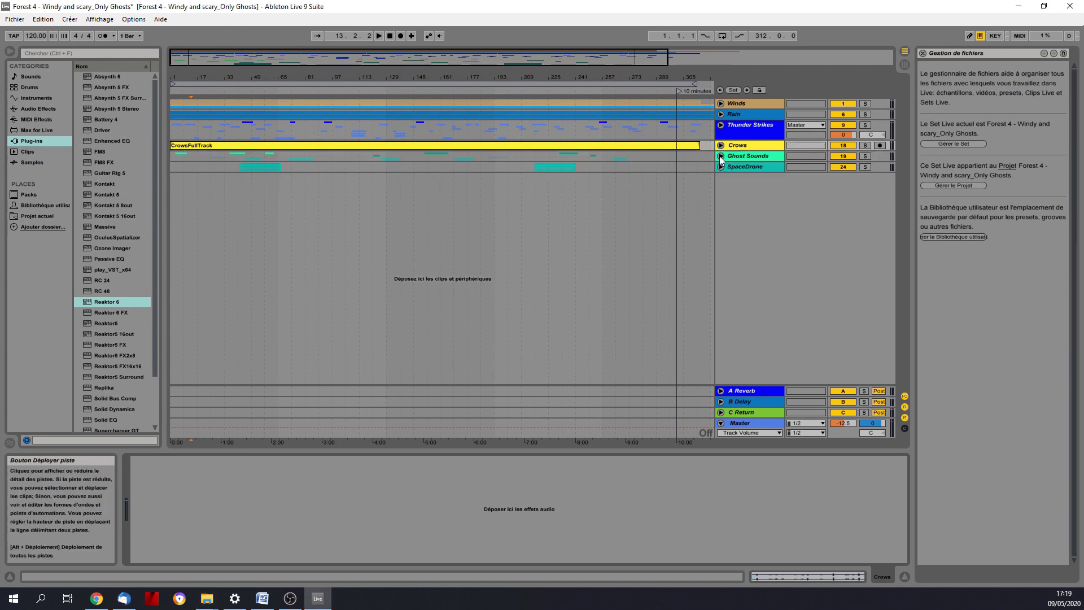
{"action": "left_click", "coordinate": [720, 156]}
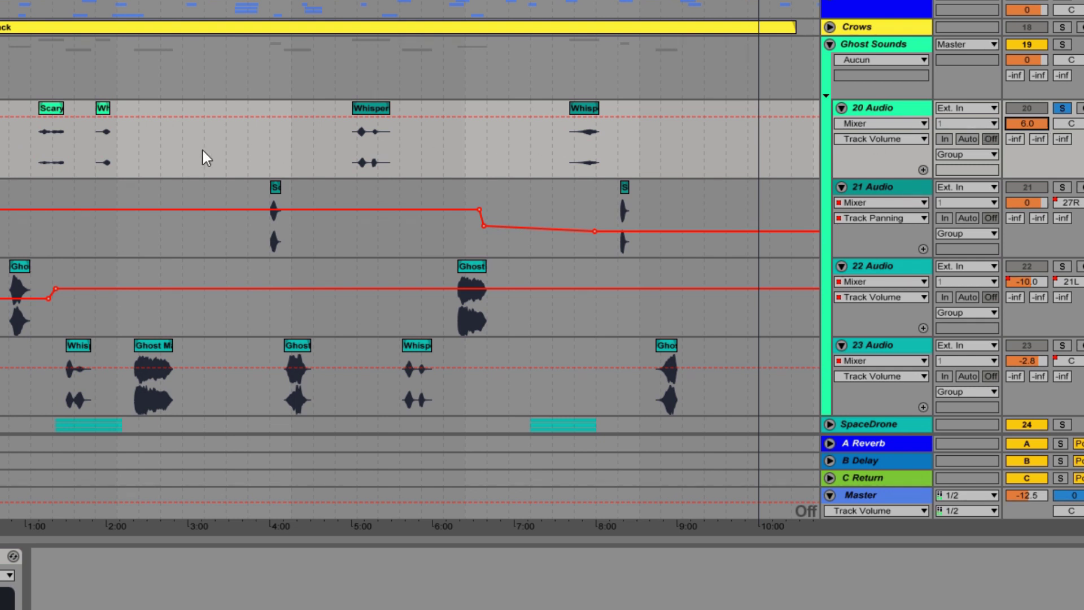
- Audition the Scary clip and the whisper clip just before 2:00 on the soloed 20 Audio track
{"action": "left_click", "coordinate": [40, 147]}
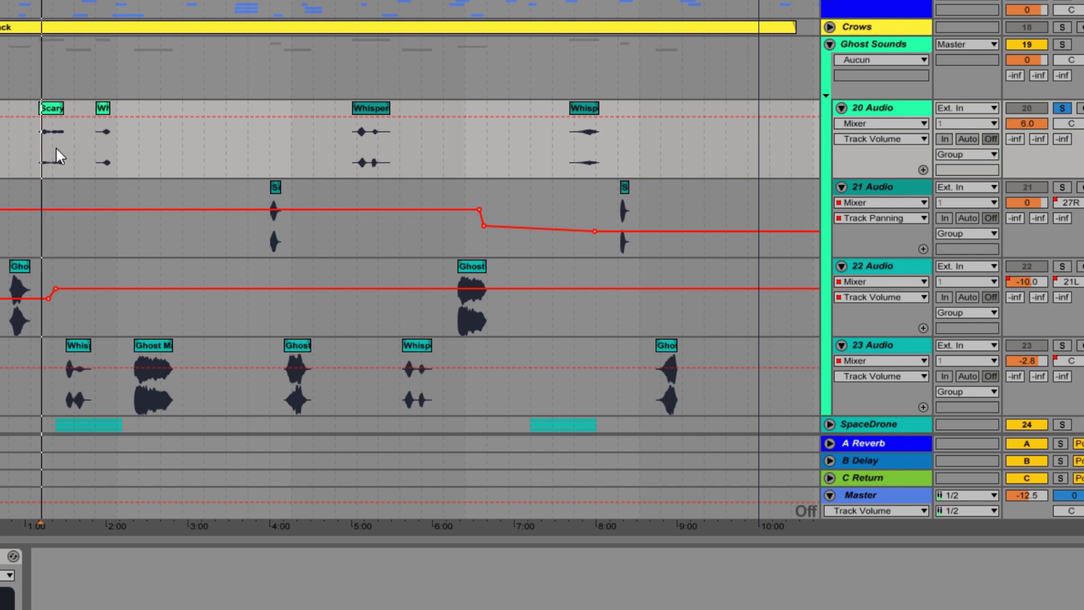
{"action": "key", "text": "space"}
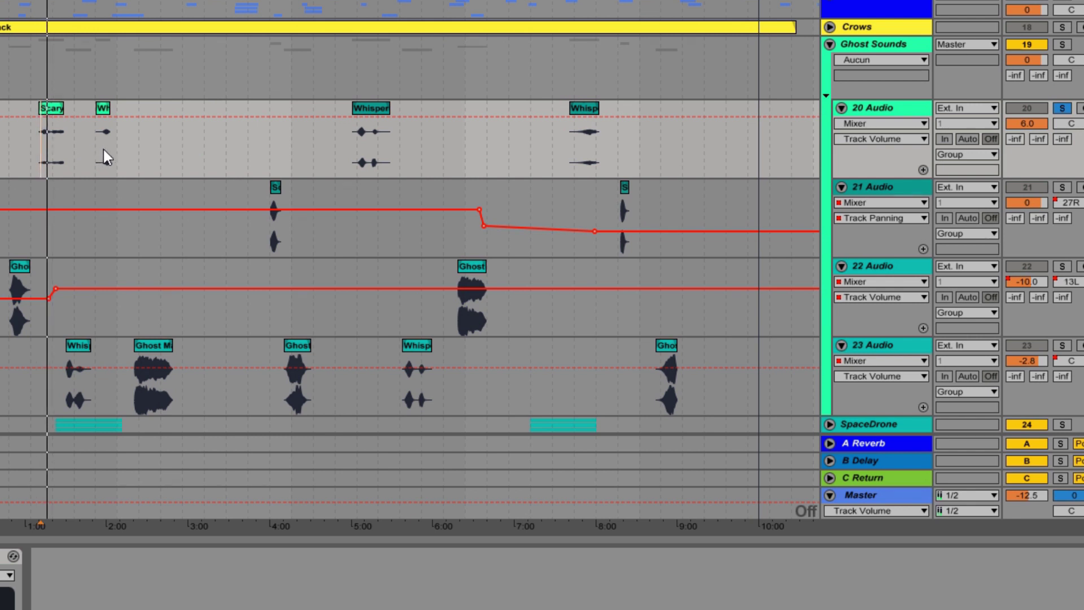
{"action": "left_click", "coordinate": [103, 142]}
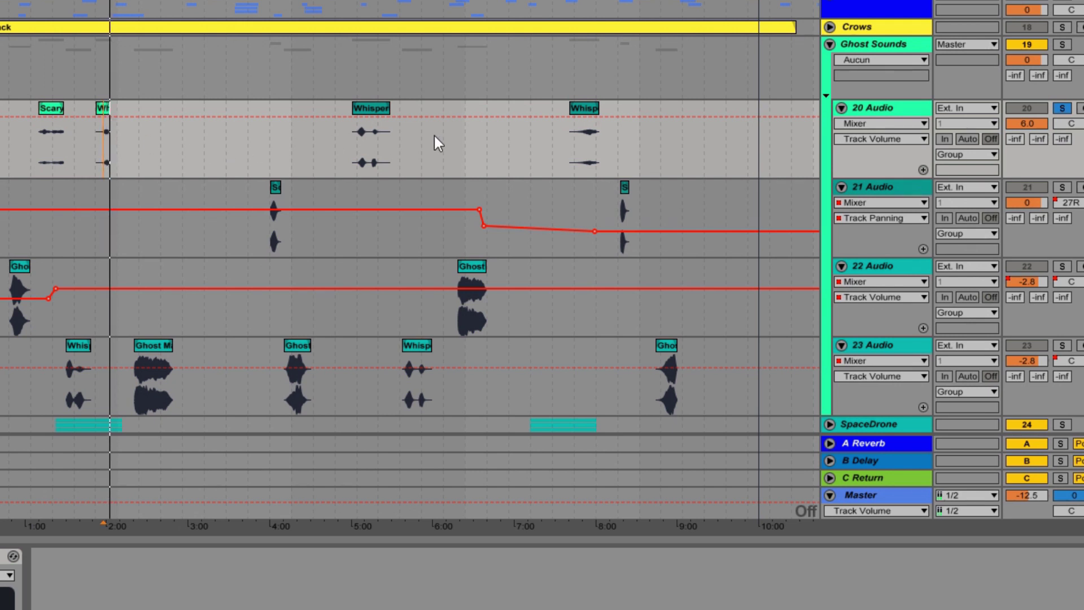
- Switch the automation lane of the 20 Audio track to Track Panning
{"action": "left_click", "coordinate": [885, 140]}
{"action": "left_click", "coordinate": [880, 164]}
{"action": "left_click", "coordinate": [142, 111]}
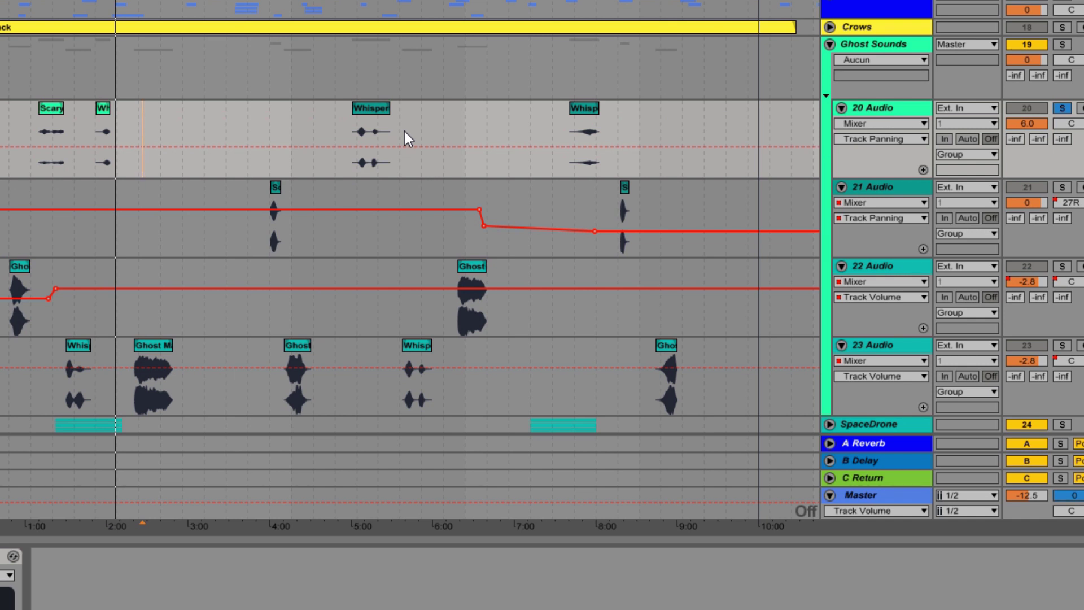
- Play the Whisper clip on the 20 Audio track from about 5:15 and stop playback
{"action": "left_click", "coordinate": [582, 129]}
{"action": "left_click", "coordinate": [376, 166]}
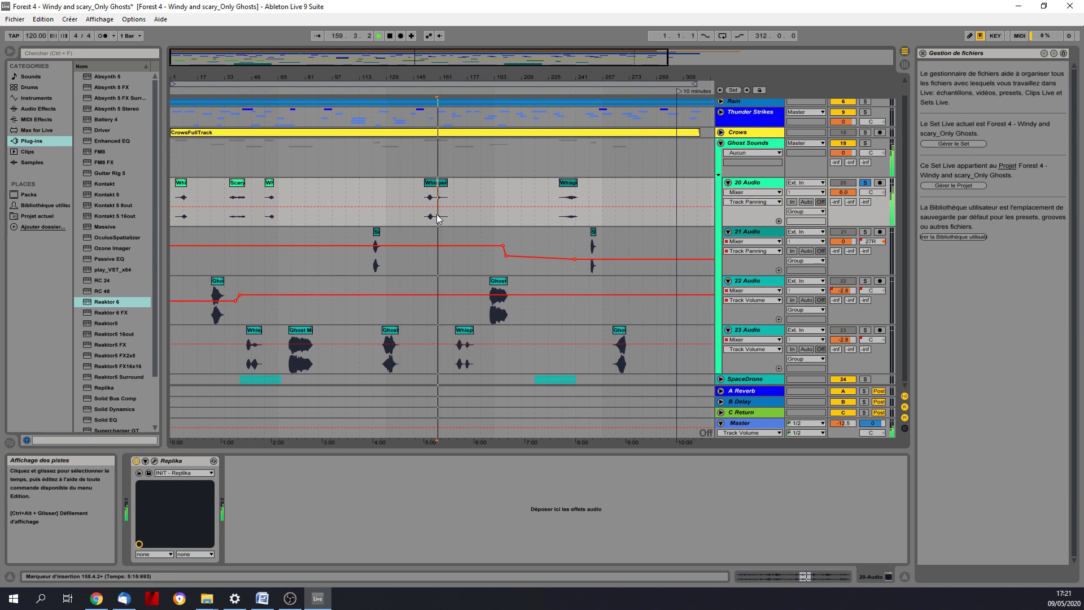
{"action": "key", "text": "space"}
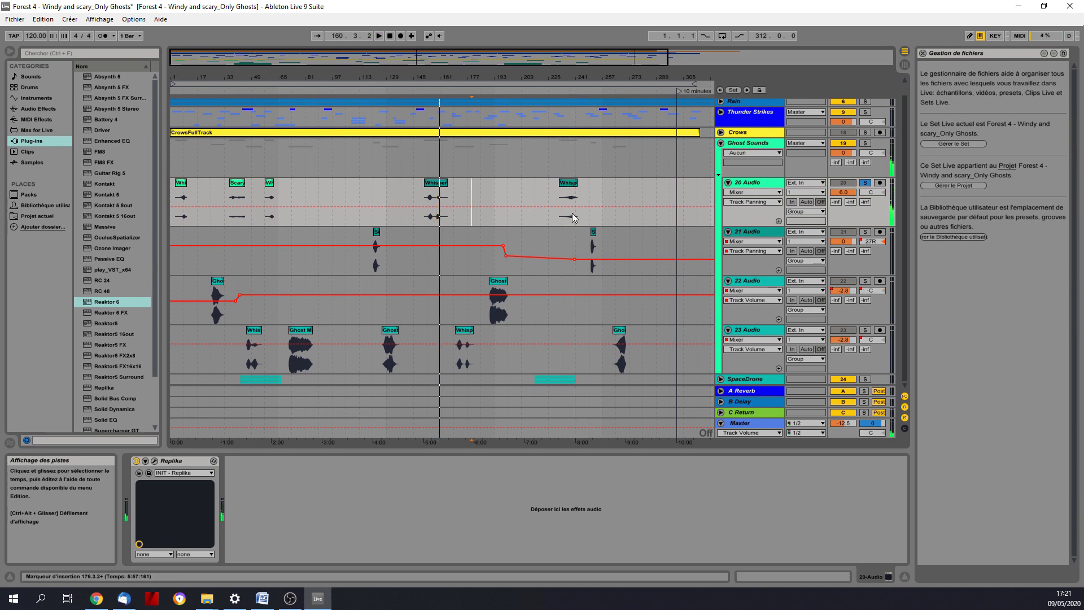
- Open the Replika delay plug-in window of the 20 Audio track and move it over the arrangement
{"action": "left_click", "coordinate": [155, 460]}
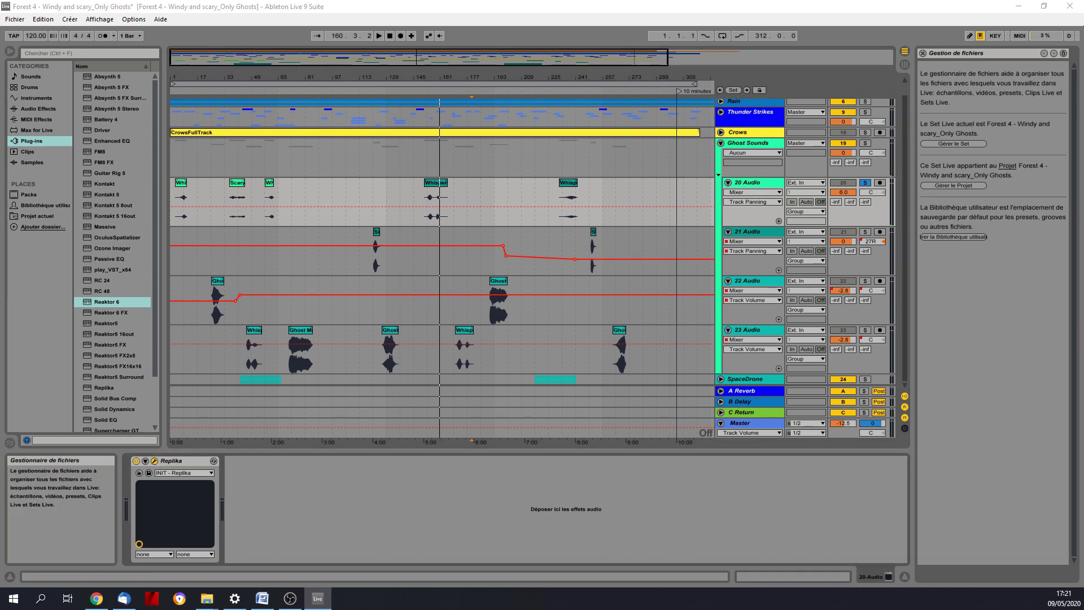
{"action": "left_click_drag", "start_coordinate": [625, 97], "coordinate": [396, 164]}
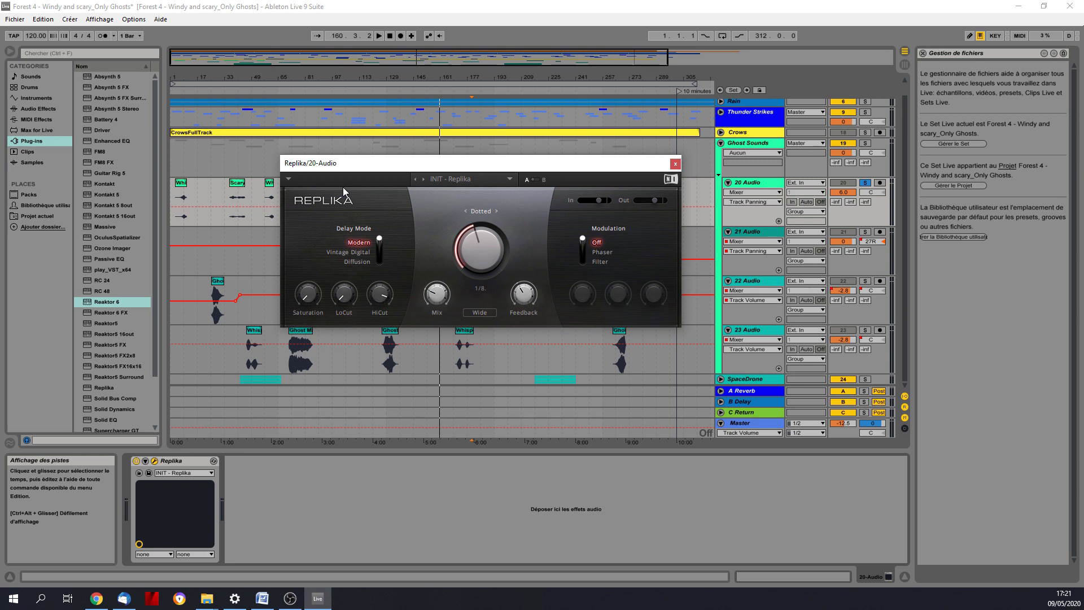
- Audition the Ghost clip on the 22 Audio track from about 6:17 and the soloed one on 23 Audio near 8:50
{"action": "left_click", "coordinate": [498, 320]}
{"action": "key", "text": "space"}
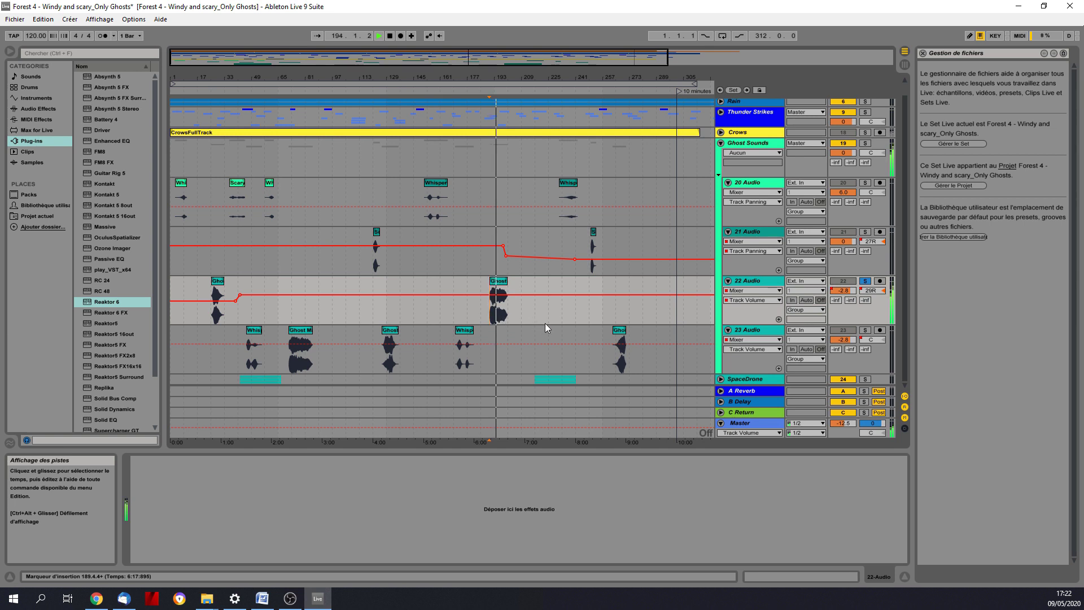
{"action": "left_click", "coordinate": [619, 354]}
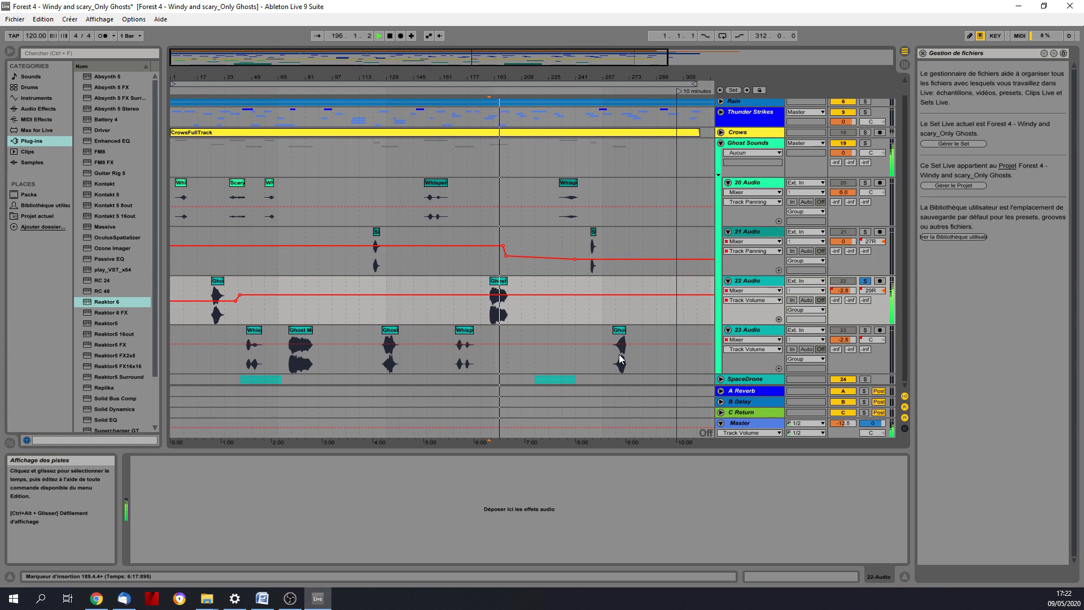
{"action": "left_click", "coordinate": [864, 330]}
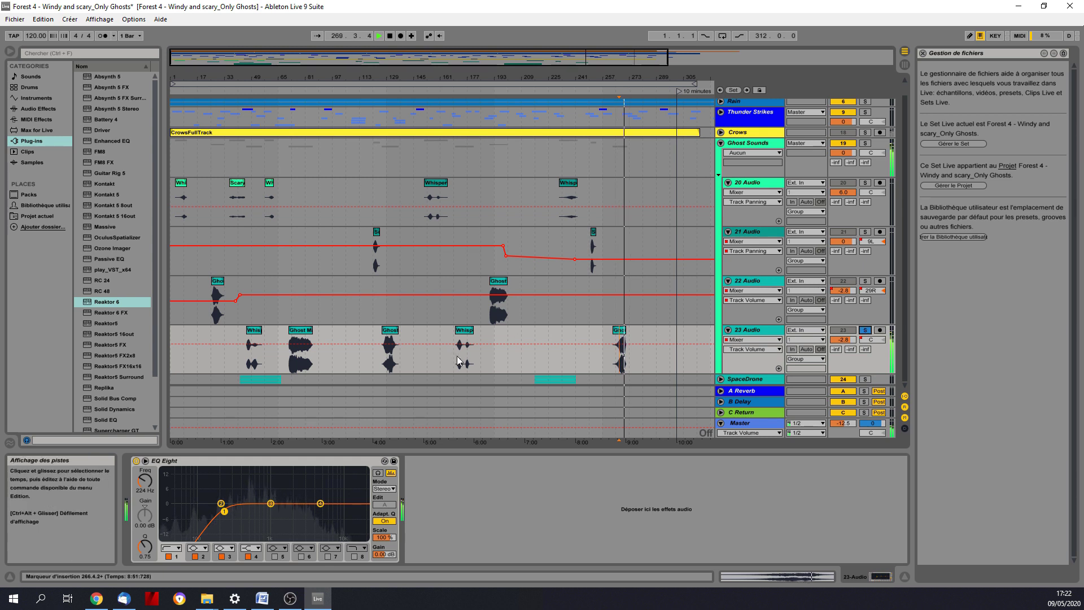
- Play the Ghost clip near 4:12 on the 23 Audio track and the Ghost clip near 6:17 on 22 Audio
{"action": "left_click", "coordinate": [384, 355]}
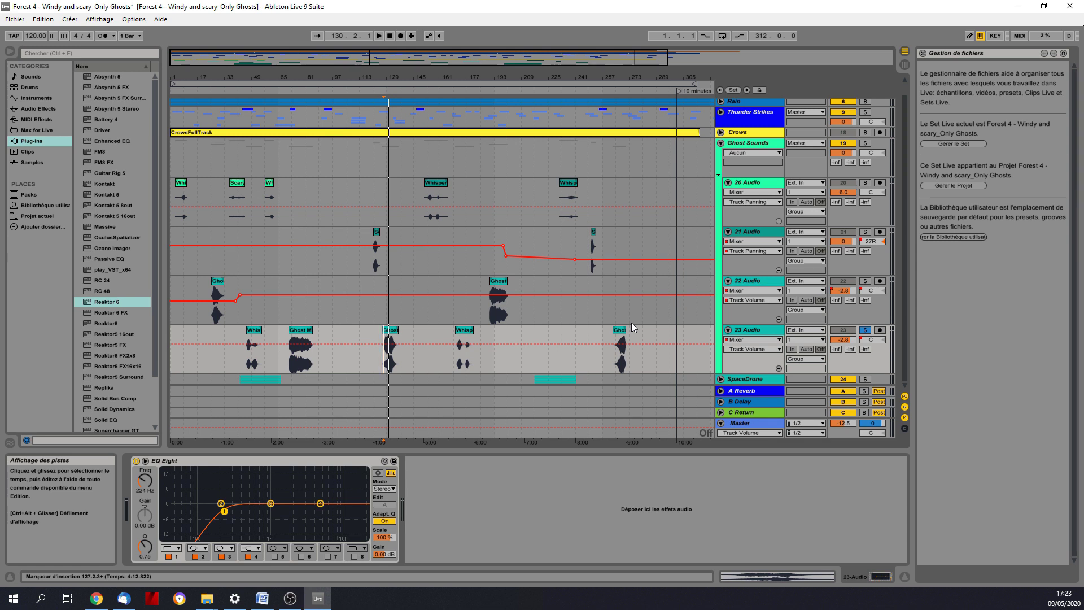
{"action": "key", "text": "space"}
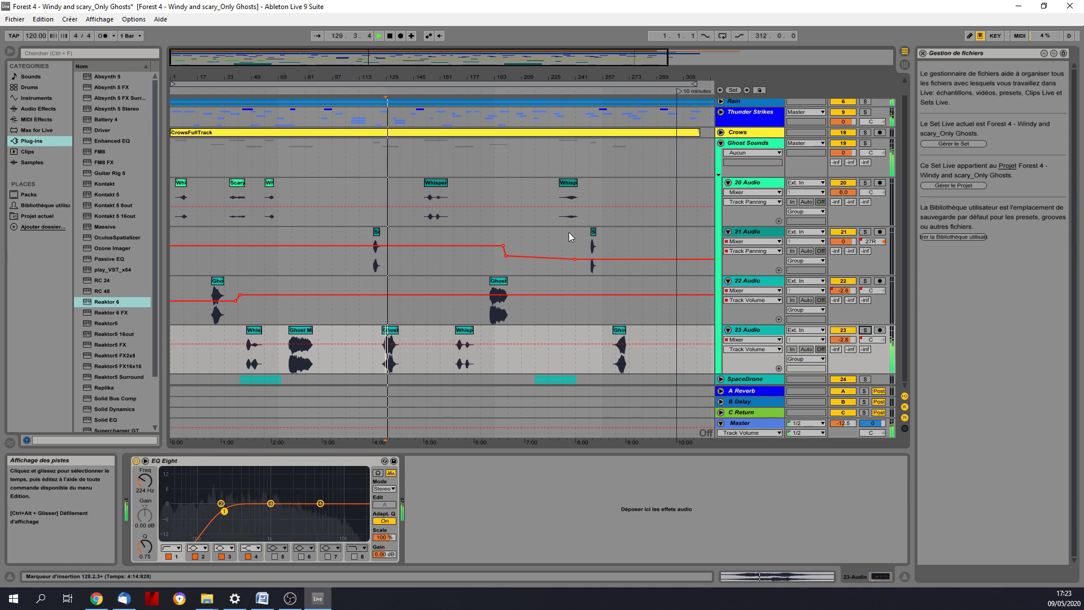
{"action": "left_click", "coordinate": [490, 315]}
{"action": "key", "text": "space"}
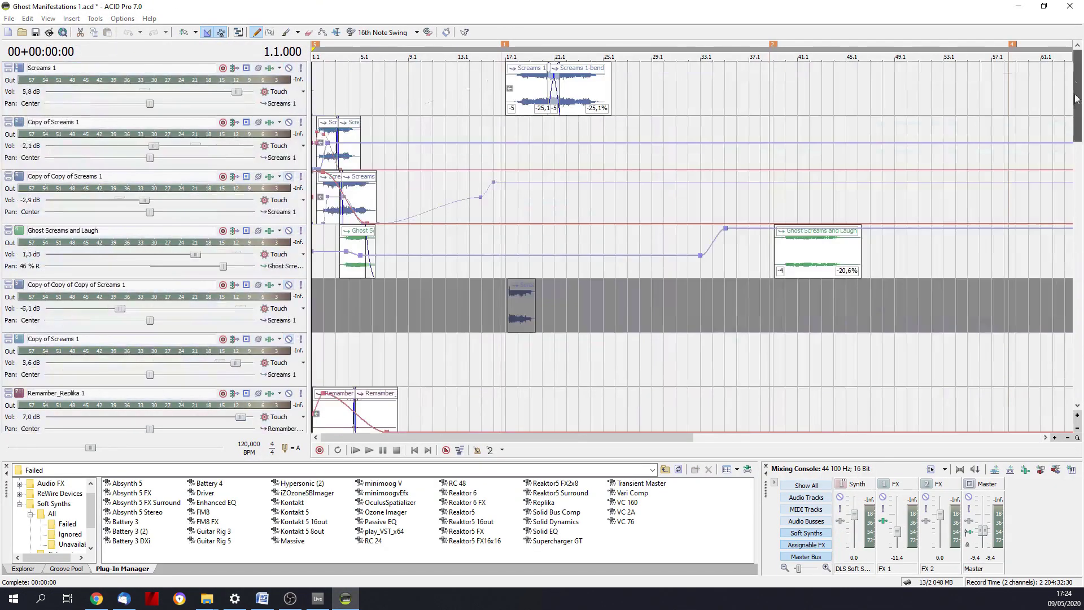
- In ACID Pro, play the Ghost Manifestations 1 project from the beginning and stop after the opening screams
{"action": "left_click", "coordinate": [370, 450]}
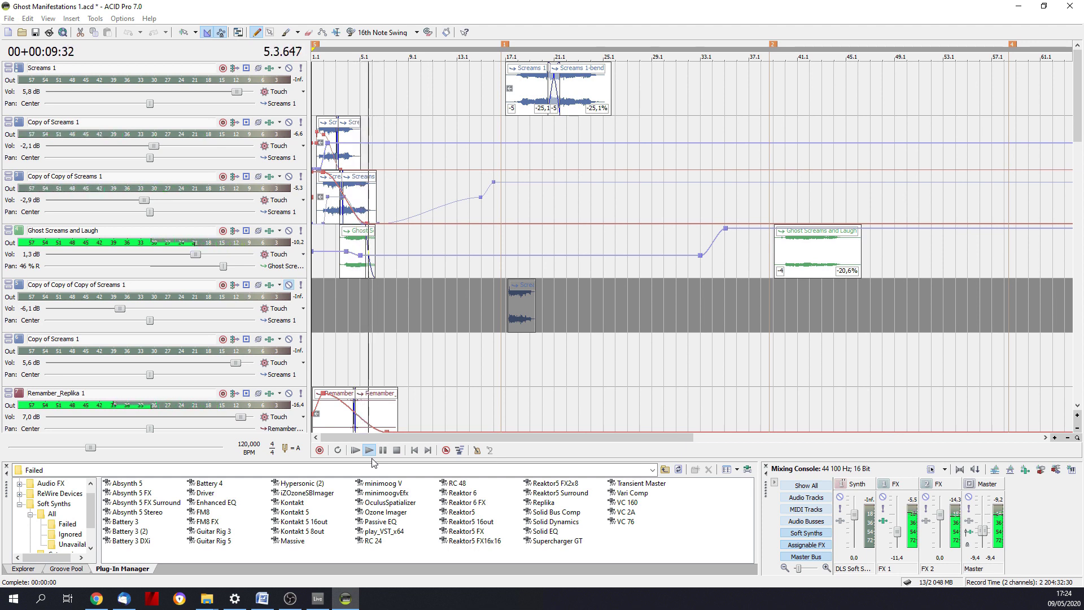
{"action": "key", "text": "space"}
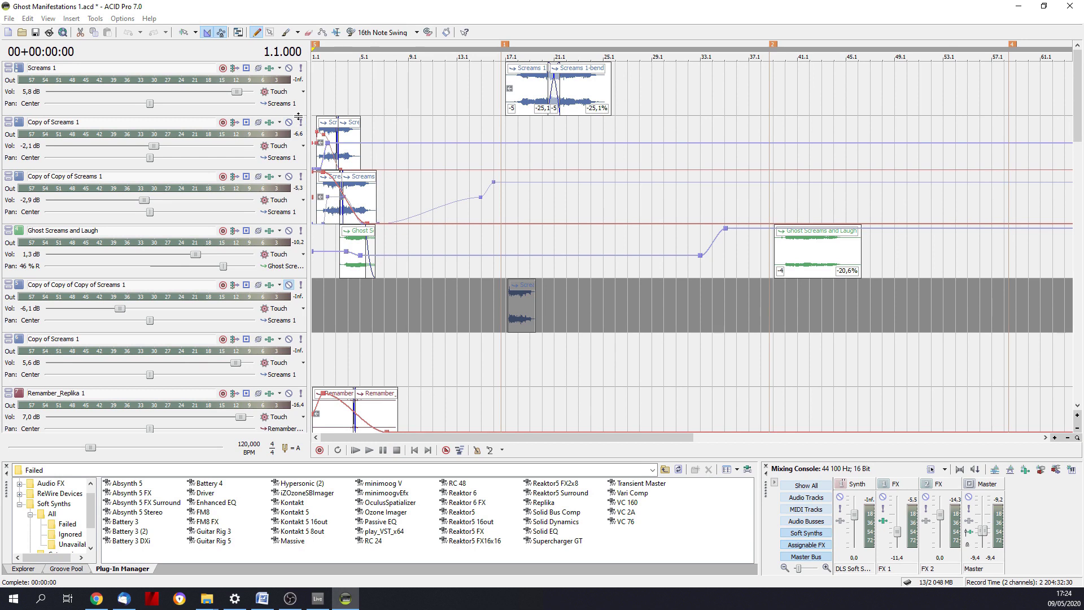
- Audition Copy of Screams 1, Copy of Copy of Screams 1 and Ghost Screams and Laugh soloed together, clearing their solos at the end
{"action": "left_click", "coordinate": [301, 122]}
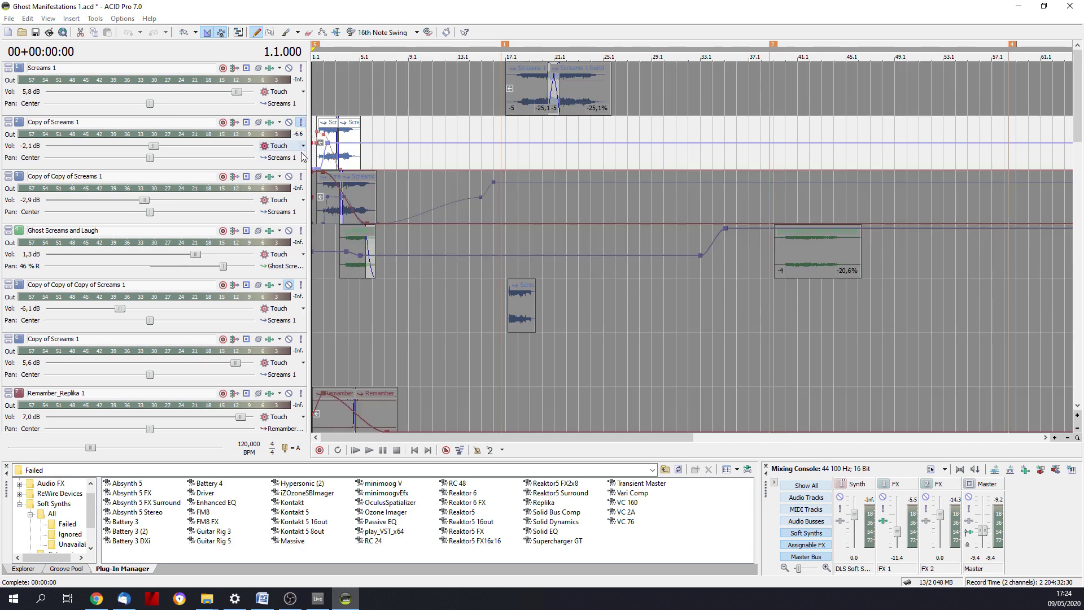
{"action": "left_click", "coordinate": [301, 176]}
{"action": "left_click", "coordinate": [301, 230]}
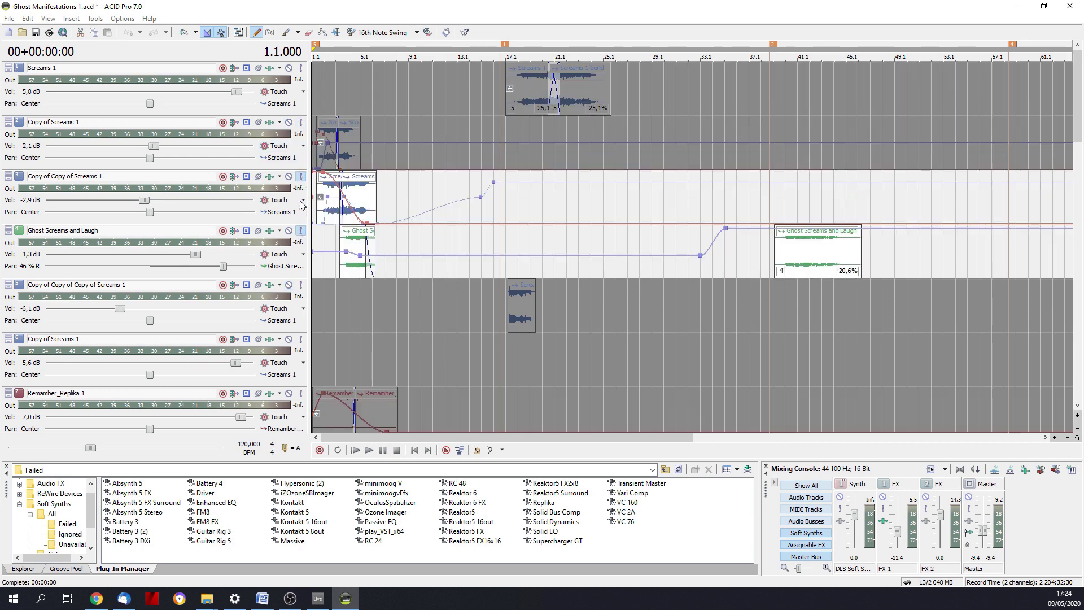
{"action": "left_click", "coordinate": [301, 123]}
{"action": "key", "text": "space"}
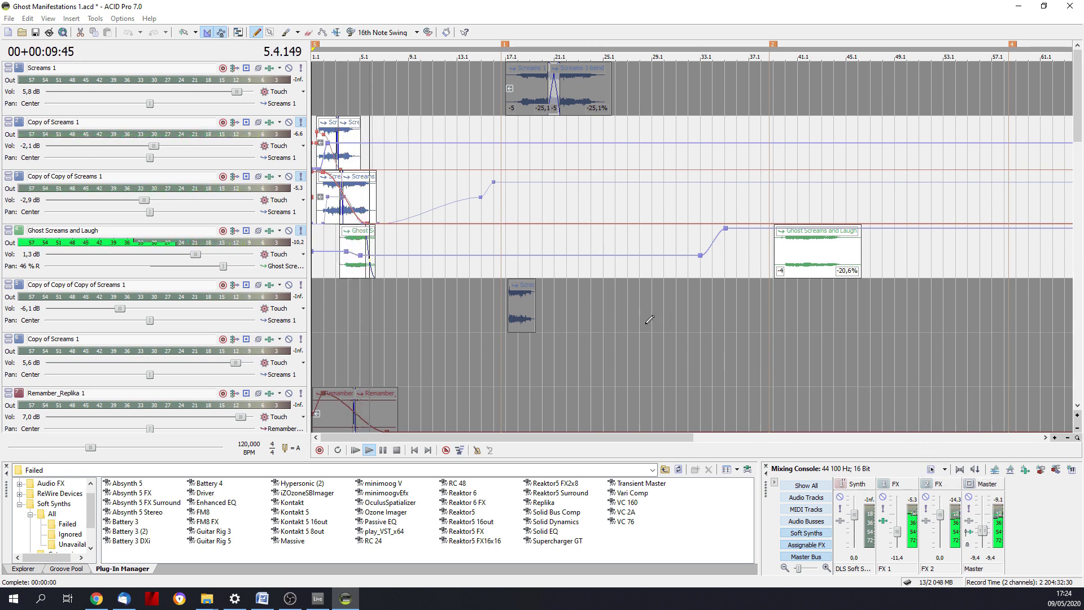
{"action": "key", "text": "space"}
{"action": "key", "text": "space"}
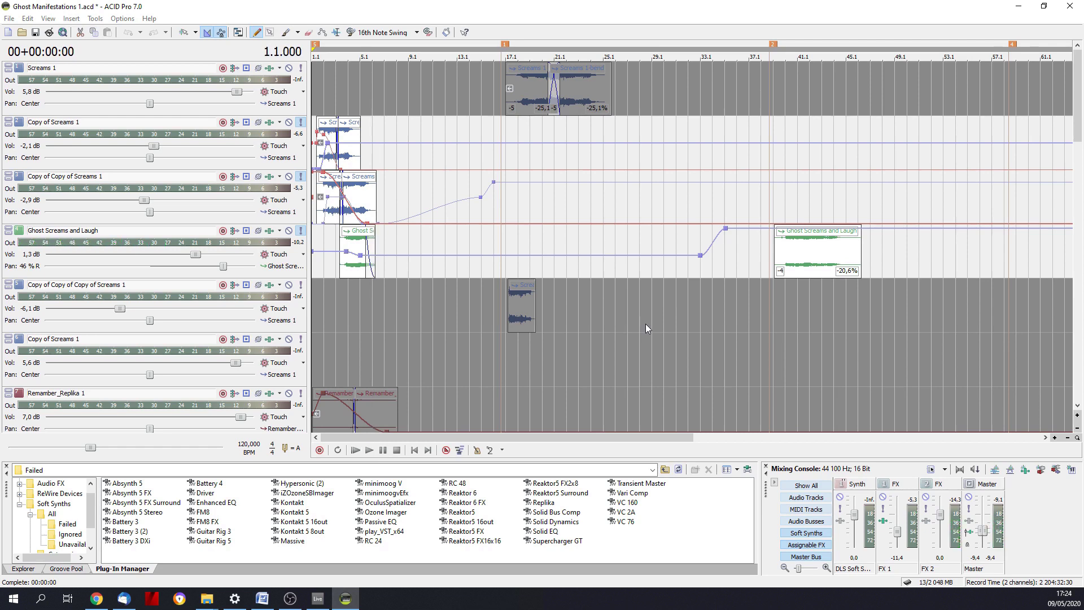
{"action": "left_click", "coordinate": [301, 231]}
{"action": "left_click", "coordinate": [301, 177]}
{"action": "left_click", "coordinate": [301, 122]}
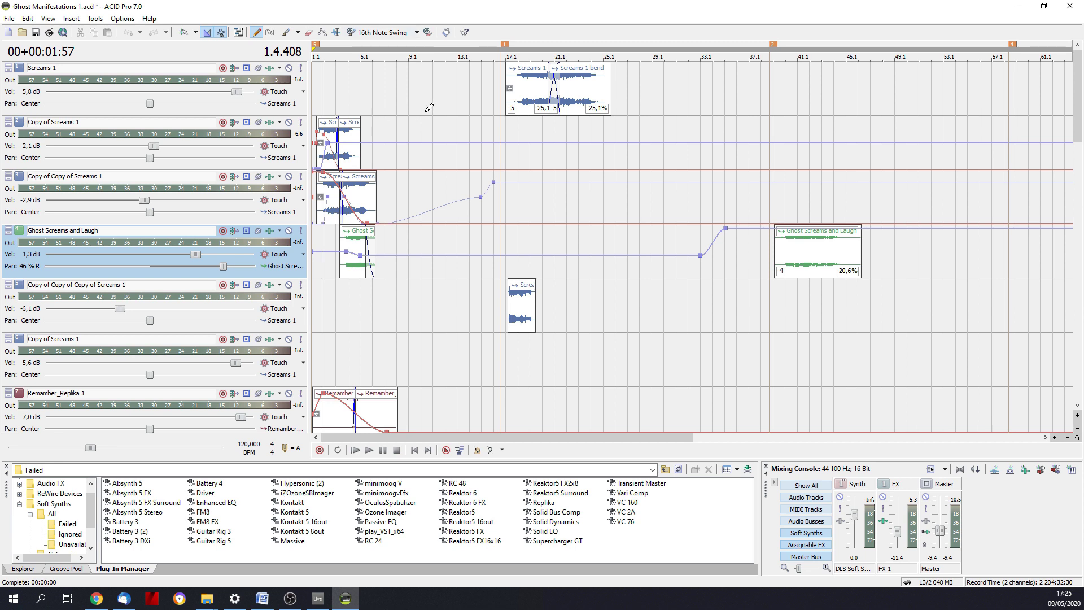
- Audition the Remamber_Replika 1 track on its own using solo
{"action": "scroll", "coordinate": [1075, 93], "scroll_direction": "down", "scroll_amount": 4}
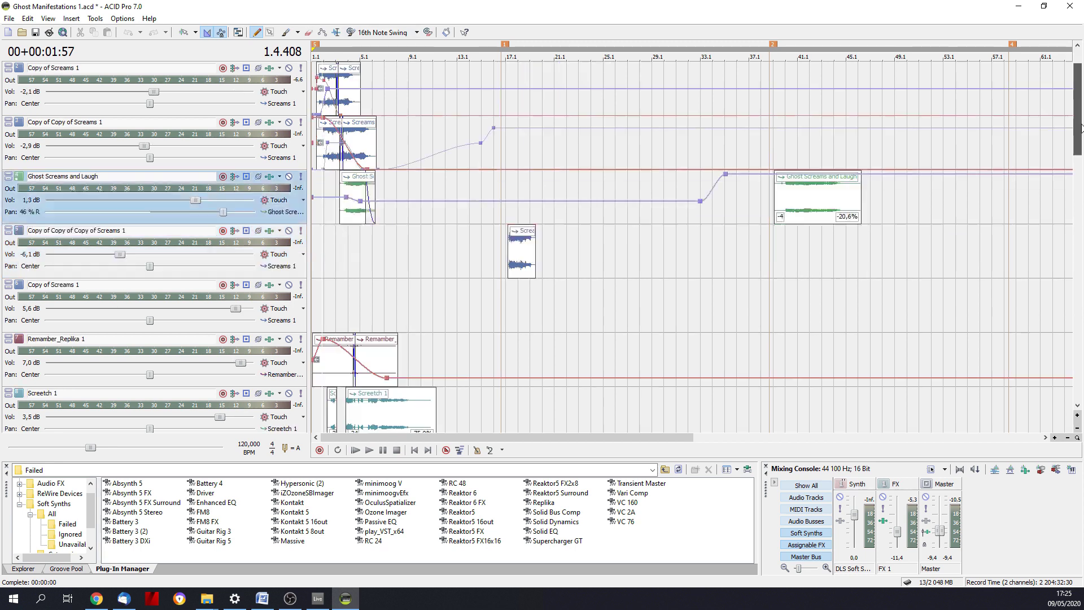
{"action": "left_click", "coordinate": [301, 176]}
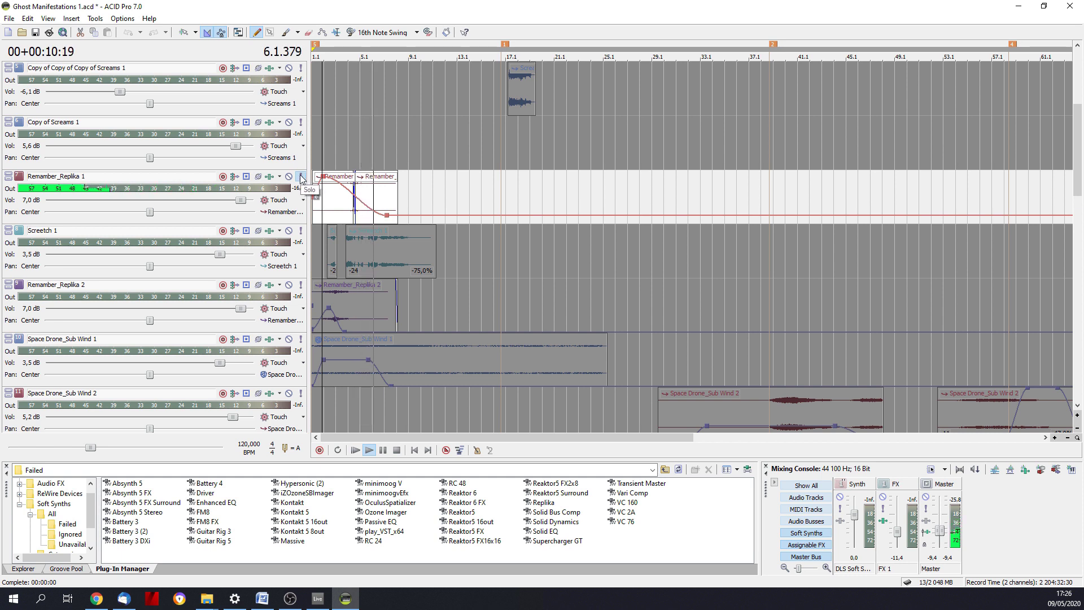
{"action": "left_click", "coordinate": [301, 177]}
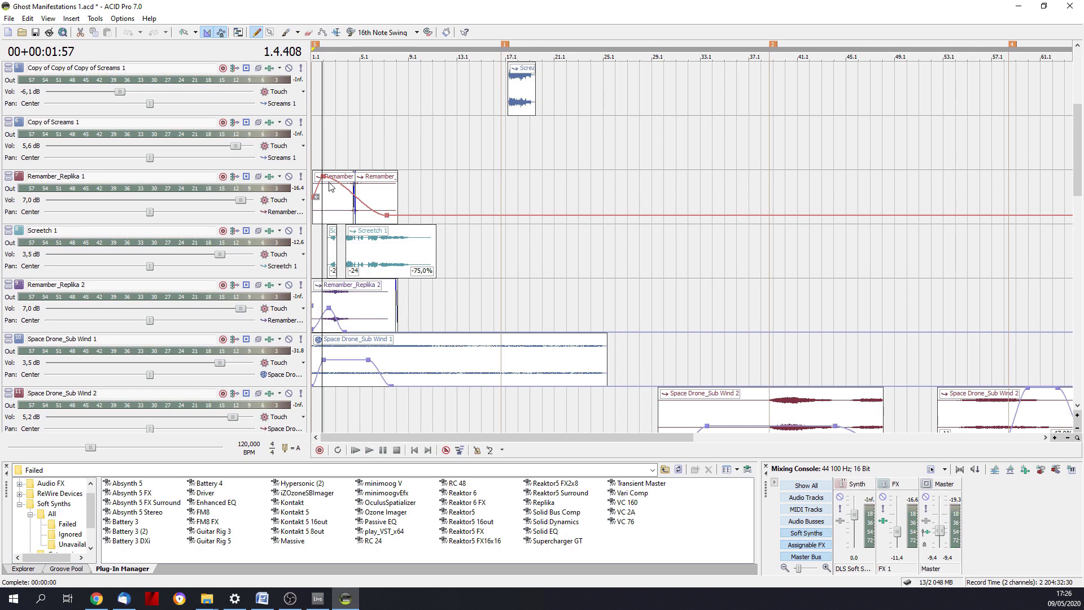
- Move the Remamber_Replika 2 track directly below Remamber_Replika 1 and audition it soloed
{"action": "left_click_drag", "start_coordinate": [12, 290], "coordinate": [12, 237]}
{"action": "left_click", "coordinate": [301, 231]}
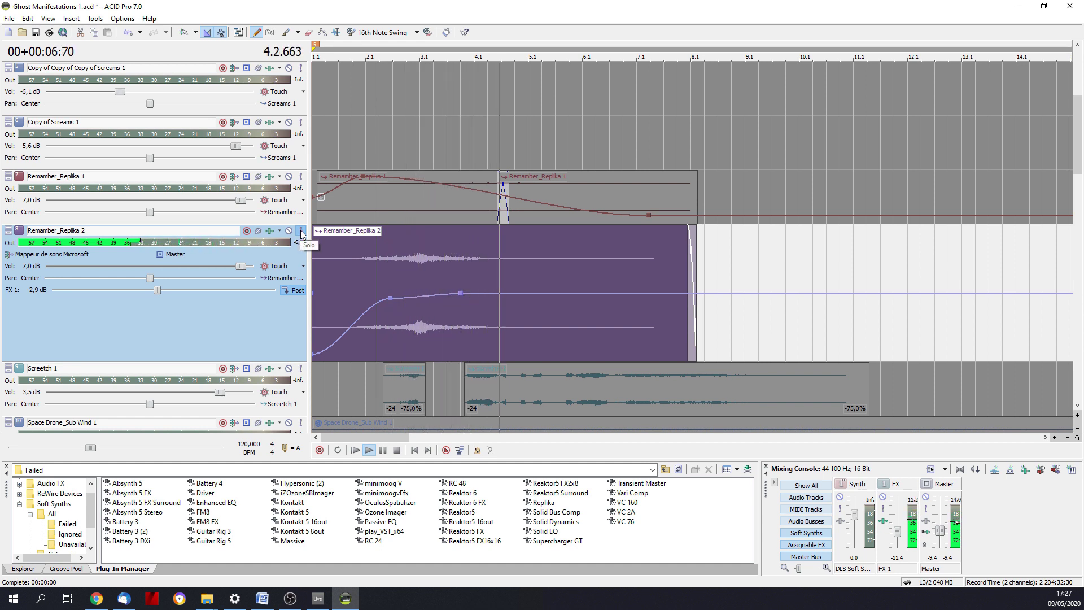
{"action": "left_click", "coordinate": [300, 231]}
{"action": "left_click", "coordinate": [507, 232]}
- Audition the two Screetch 1 clips with their track soloed, and stop playback
{"action": "left_click_drag", "start_coordinate": [1080, 136], "coordinate": [1080, 190]}
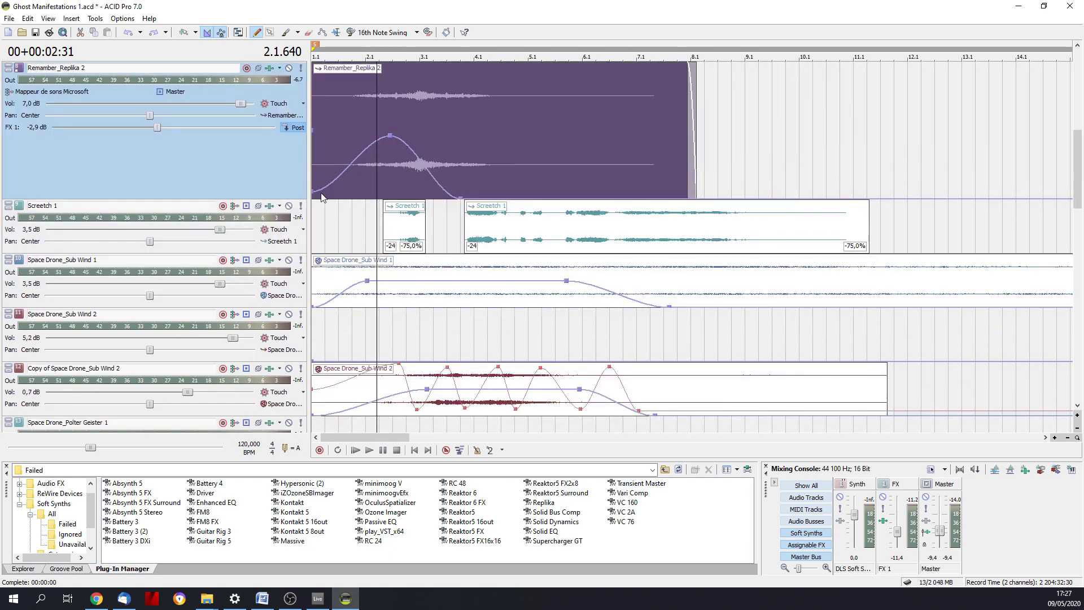
{"action": "left_click", "coordinate": [301, 206]}
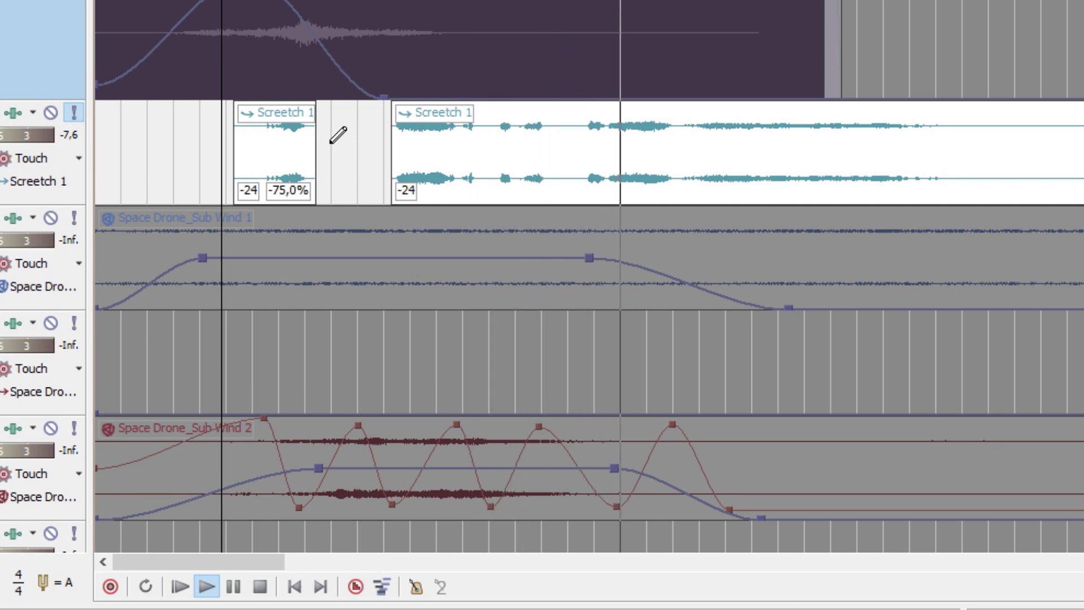
{"action": "left_click", "coordinate": [75, 110]}
{"action": "key", "text": "space"}
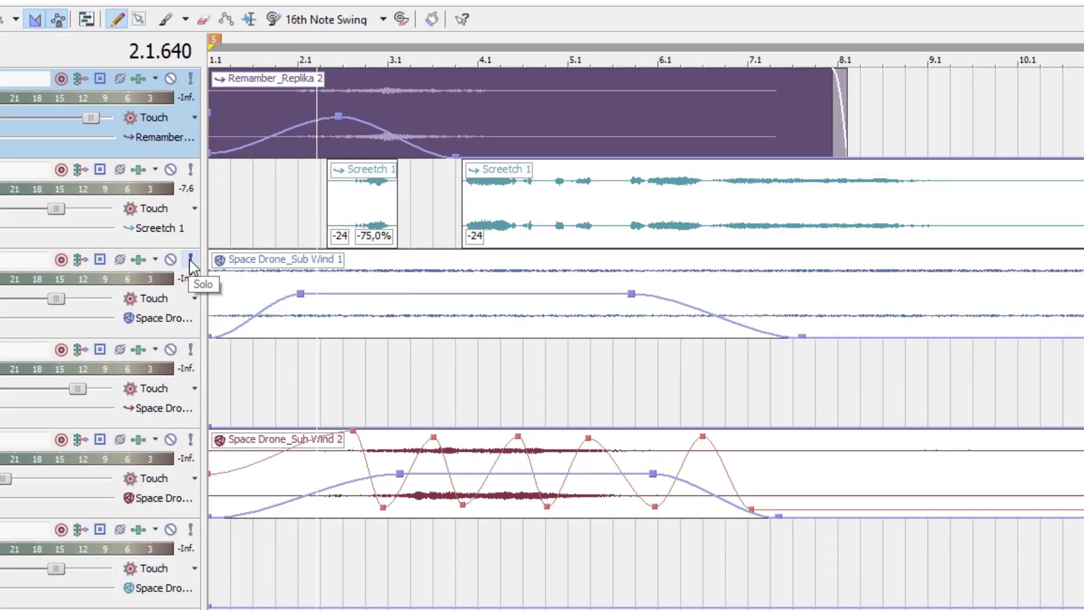
- Audition the Space Drone_Sub Wind 1 track soloed from just before bar 2
{"action": "left_click", "coordinate": [74, 218]}
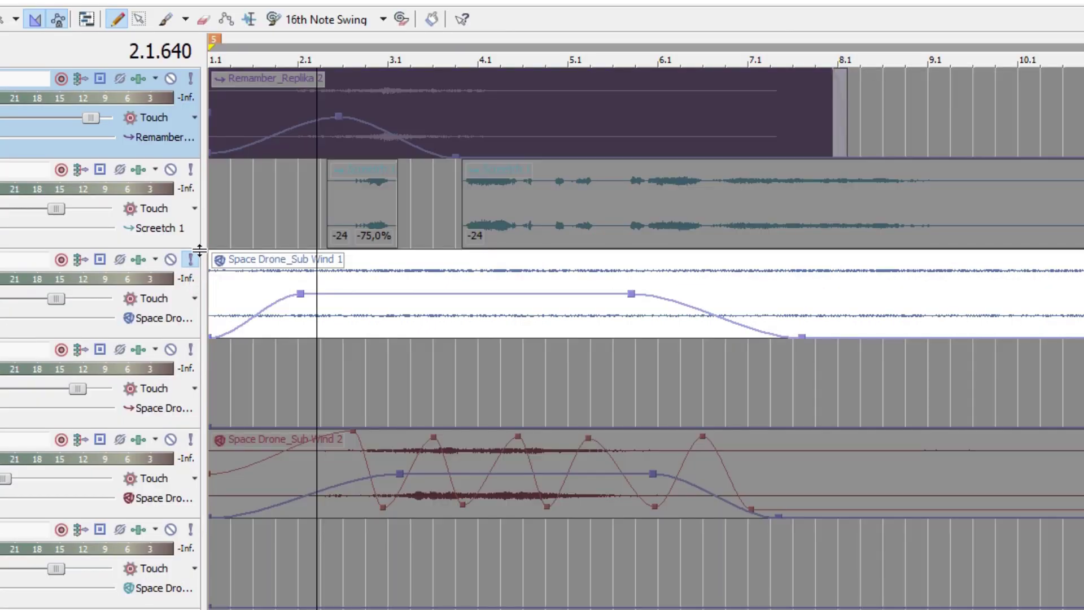
{"action": "left_click", "coordinate": [286, 321]}
{"action": "left_click", "coordinate": [293, 314]}
{"action": "key", "text": "space"}
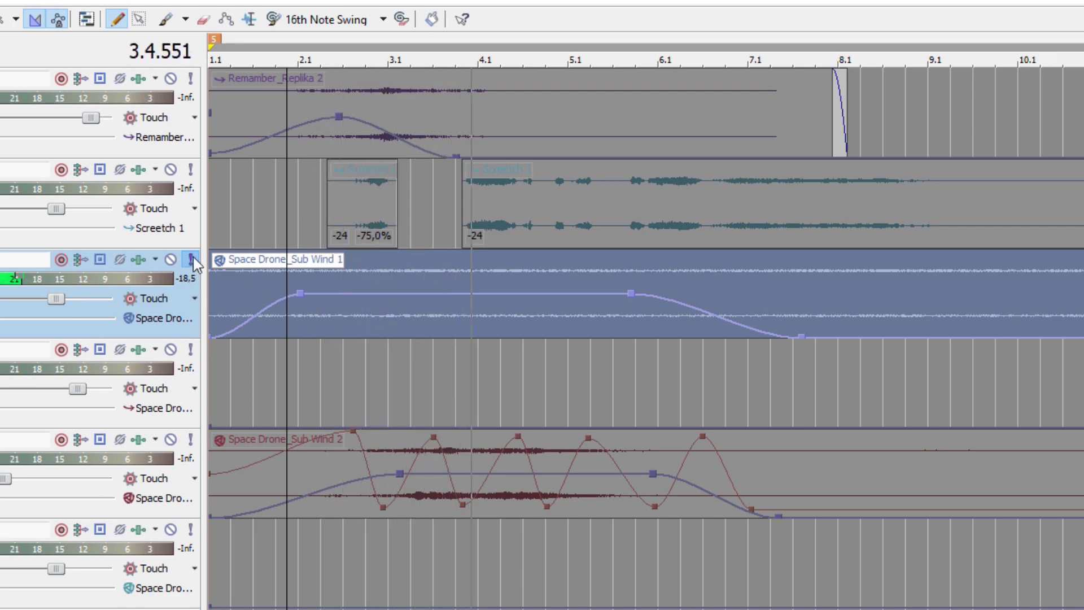
{"action": "key", "text": "space"}
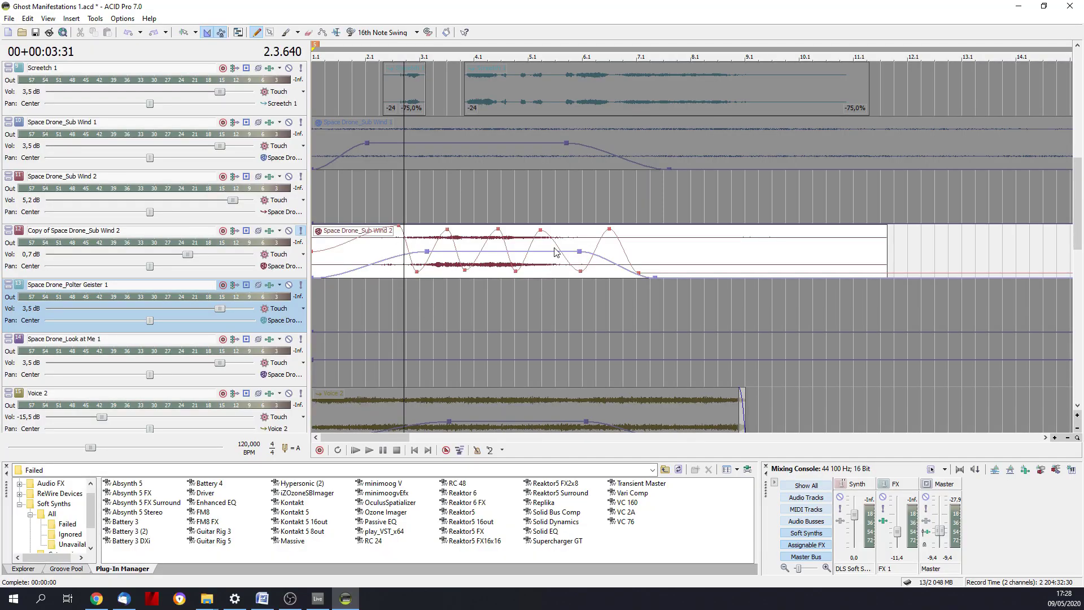
- Play the soloed Copy of Space Drone_Sub Wind 2 track through its panning curve and stop
{"action": "key", "text": "space"}
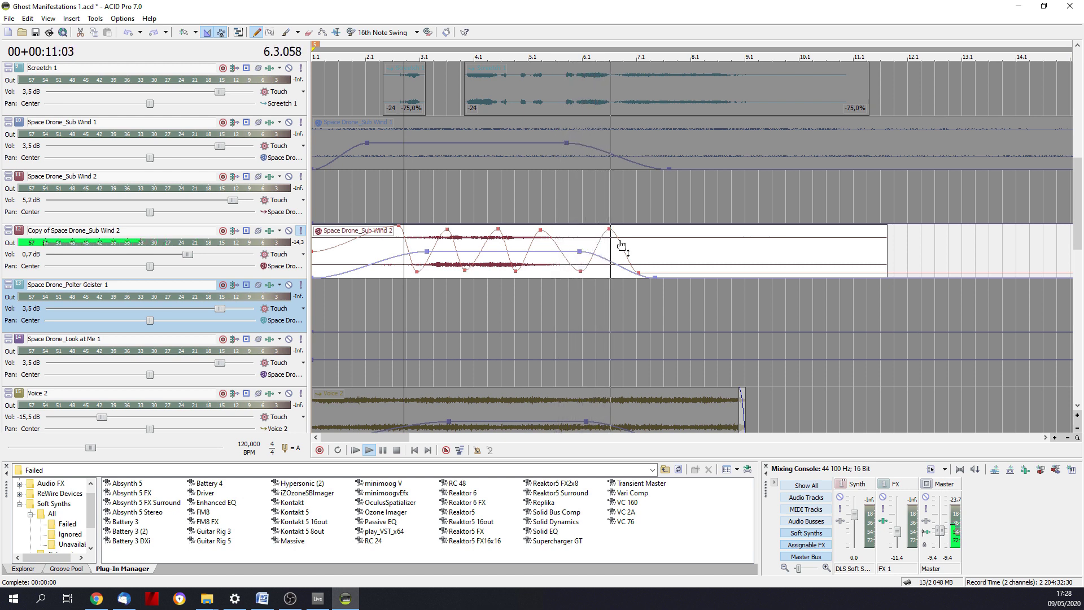
{"action": "key", "text": "space"}
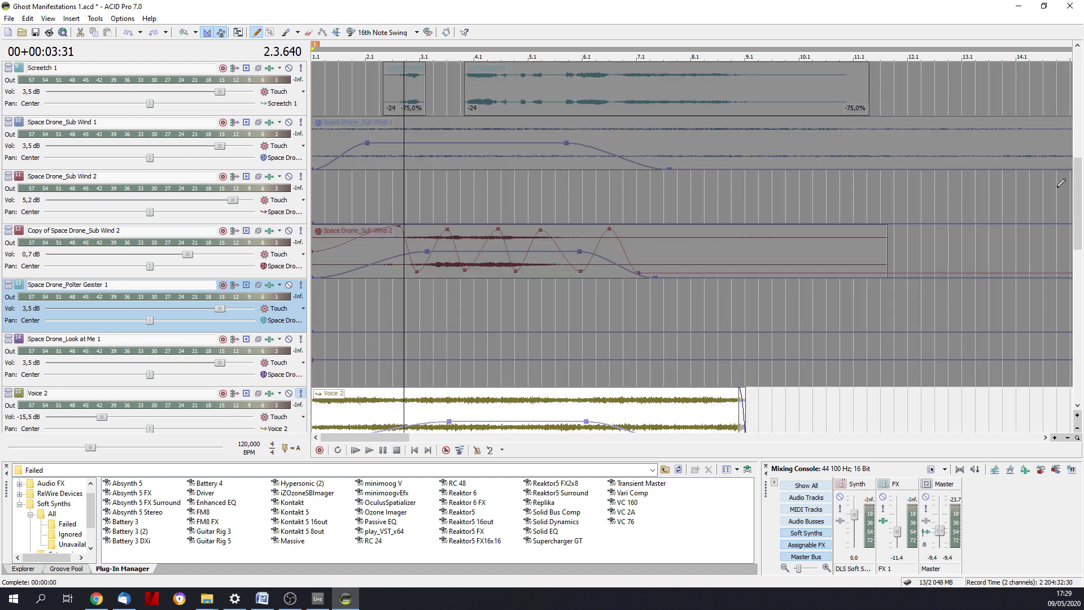
- Audition the soloed Voice 2 track, and lower the master volume to -11.4 dB
{"action": "scroll", "coordinate": [821, 205], "scroll_direction": "down", "scroll_amount": 5}
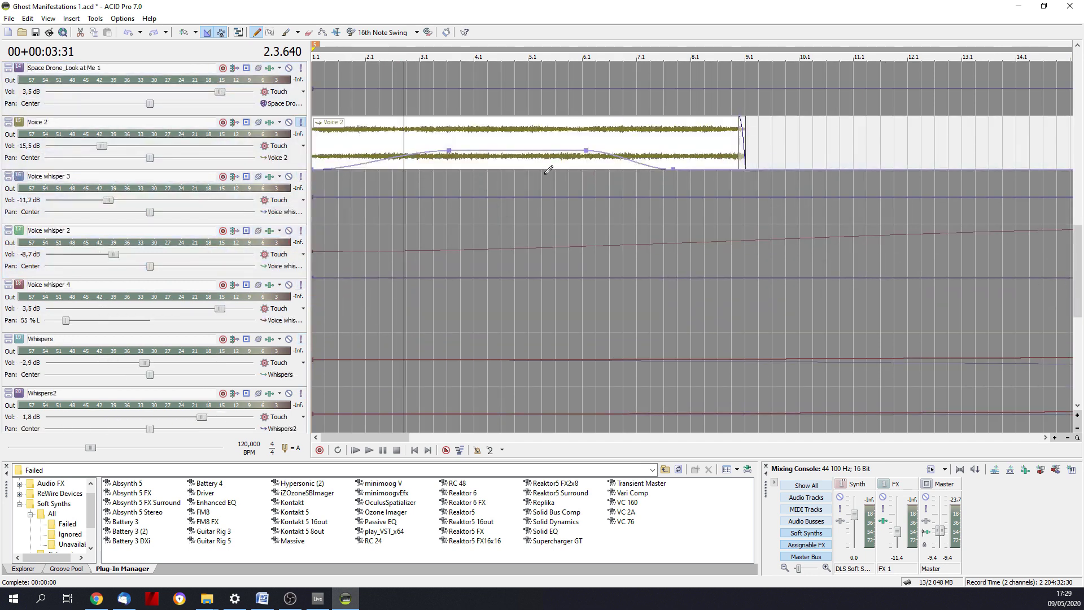
{"action": "key", "text": "space"}
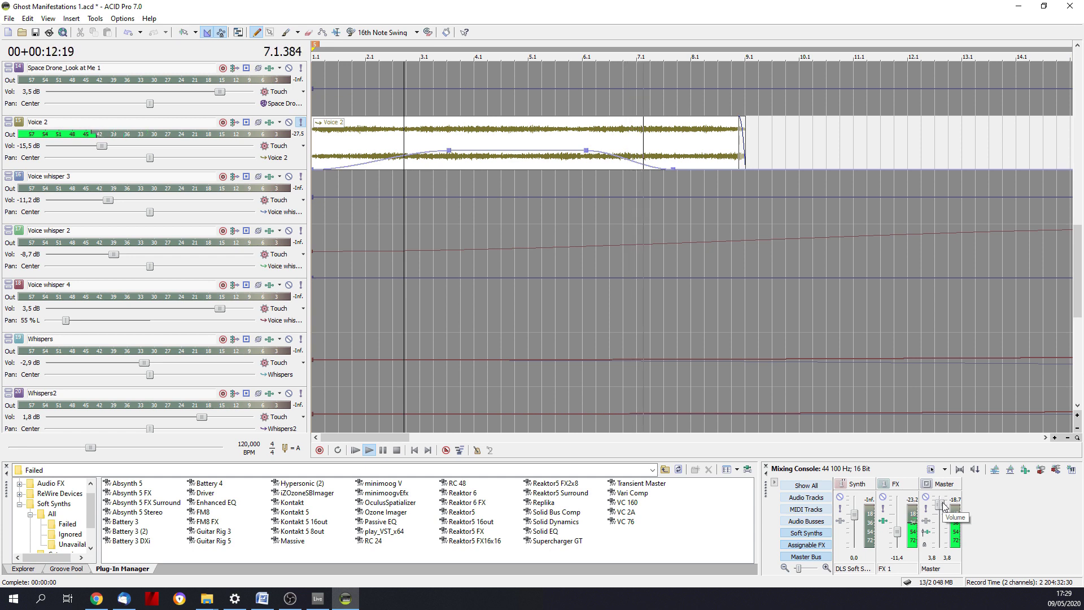
{"action": "key", "text": "space"}
{"action": "left_click_drag", "start_coordinate": [939, 504], "coordinate": [940, 528]}
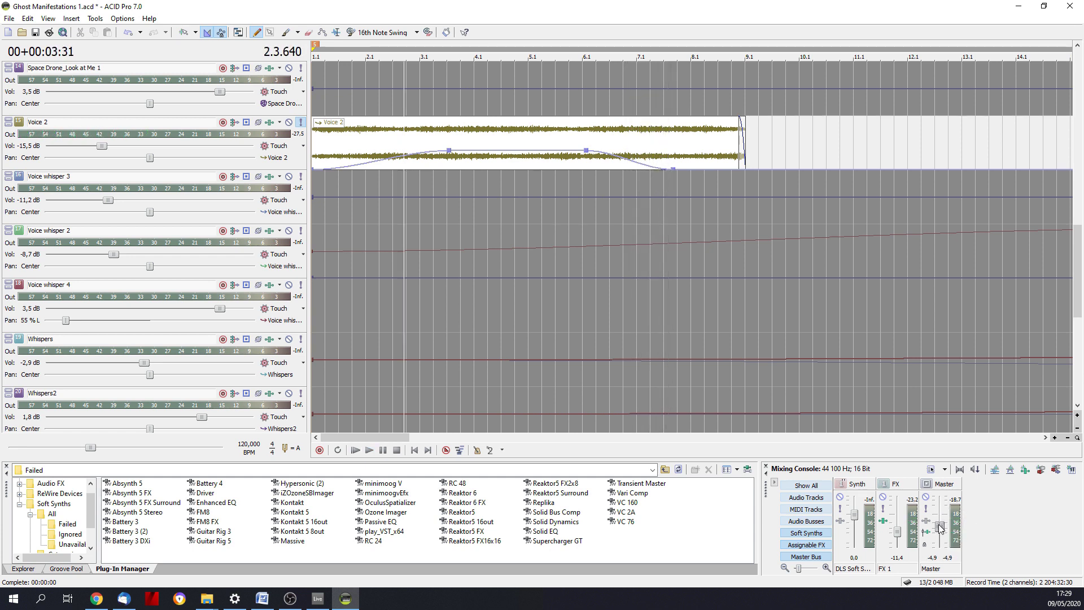
{"action": "left_click", "coordinate": [300, 126]}
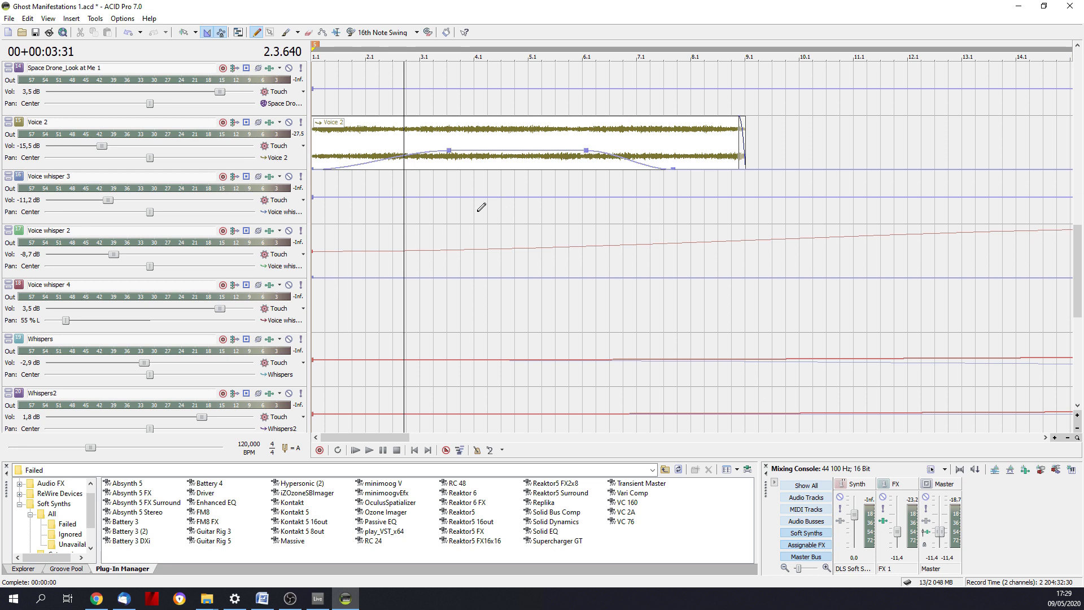
- Play the full ghost mix from the beginning, and the second manifestation from the marker around bar 17
{"action": "left_click", "coordinate": [415, 450]}
{"action": "key", "text": "space"}
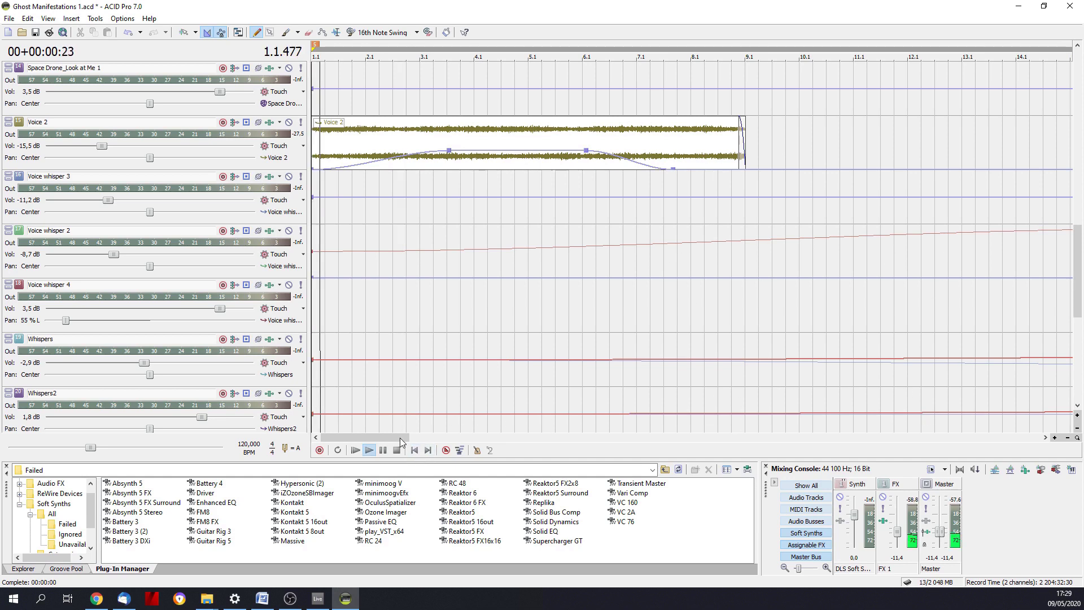
{"action": "scroll", "coordinate": [734, 412], "scroll_direction": "down", "scroll_amount": 3}
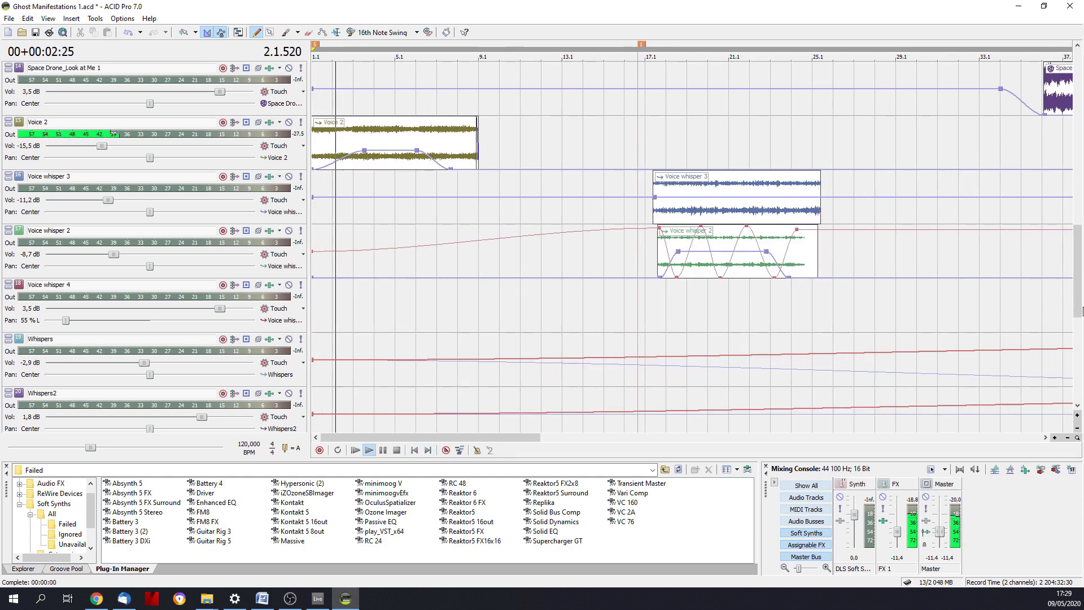
{"action": "scroll", "coordinate": [1062, 269], "scroll_direction": "up", "scroll_amount": 5}
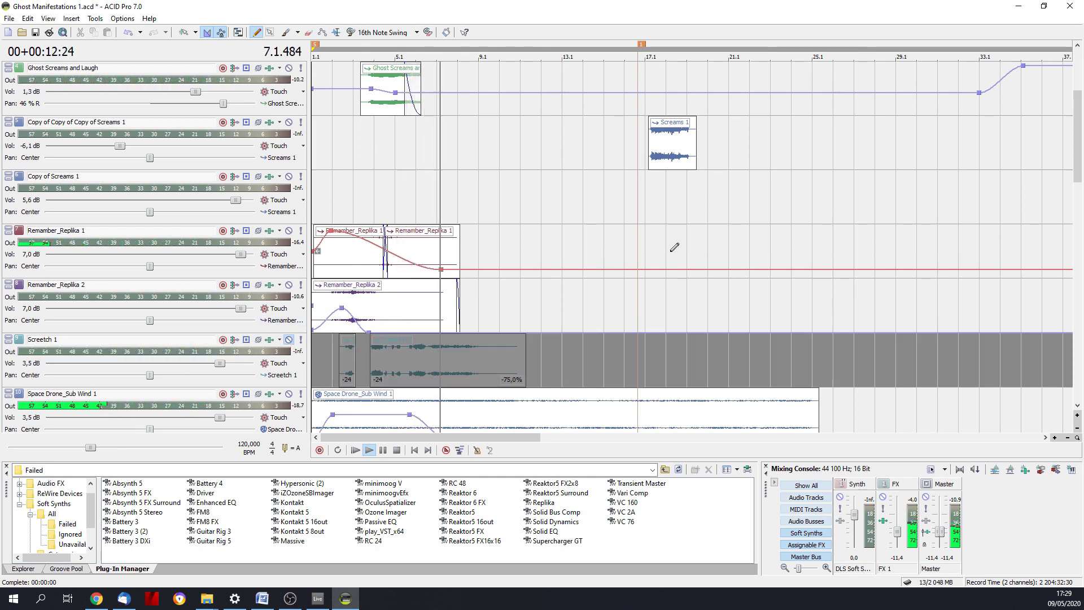
{"action": "key", "text": "space"}
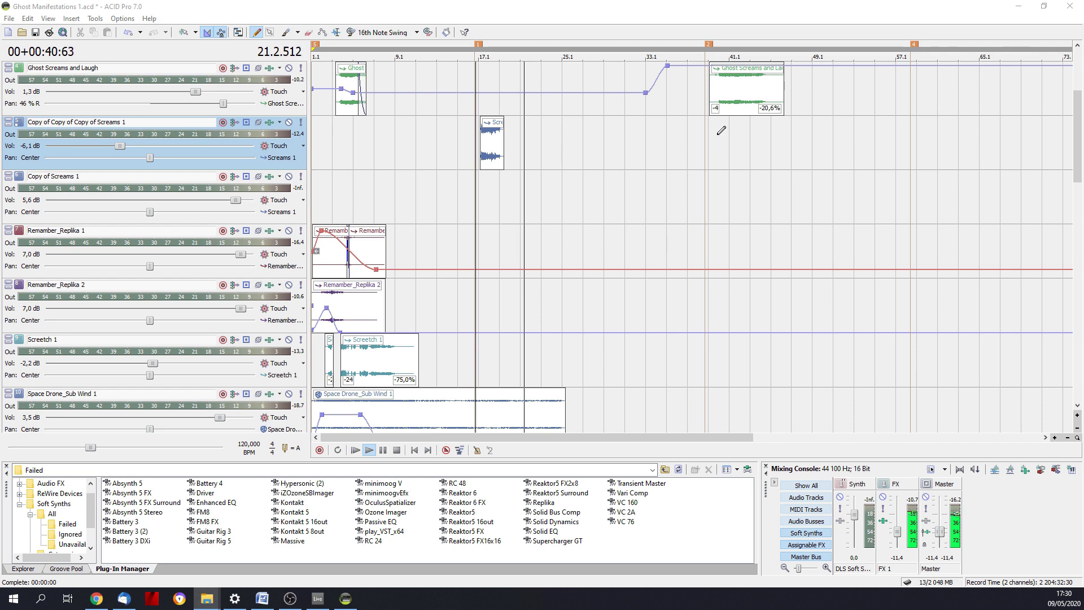
- Play the third manifestation from the marker around bar 39, where the second Ghost Screams and Laugh clip starts
{"action": "left_click", "coordinate": [706, 166]}
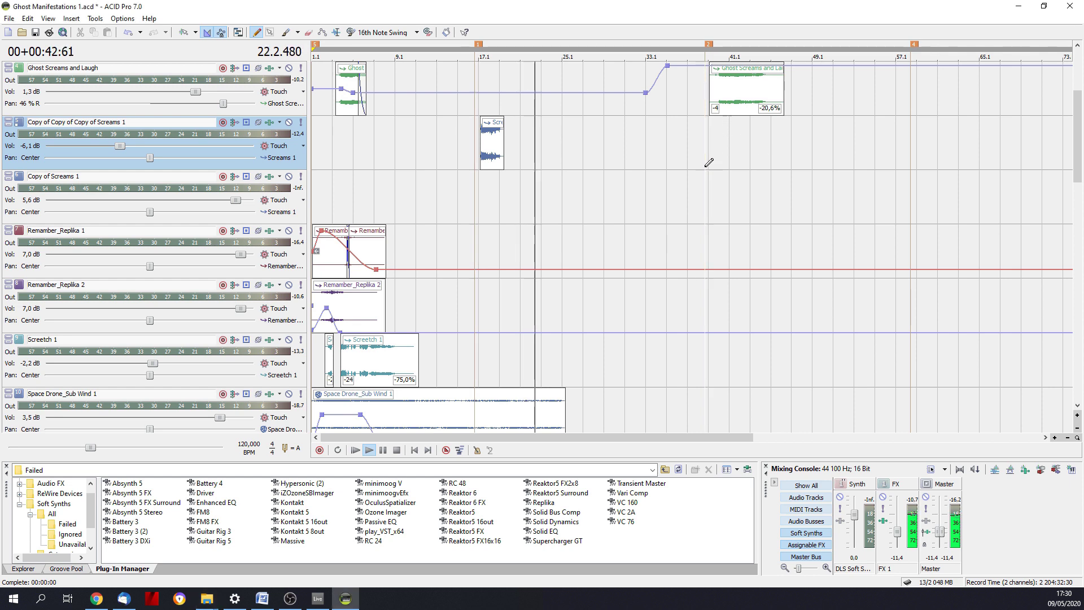
{"action": "left_click_drag", "start_coordinate": [1079, 135], "coordinate": [1080, 96]}
{"action": "left_click", "coordinate": [709, 121]}
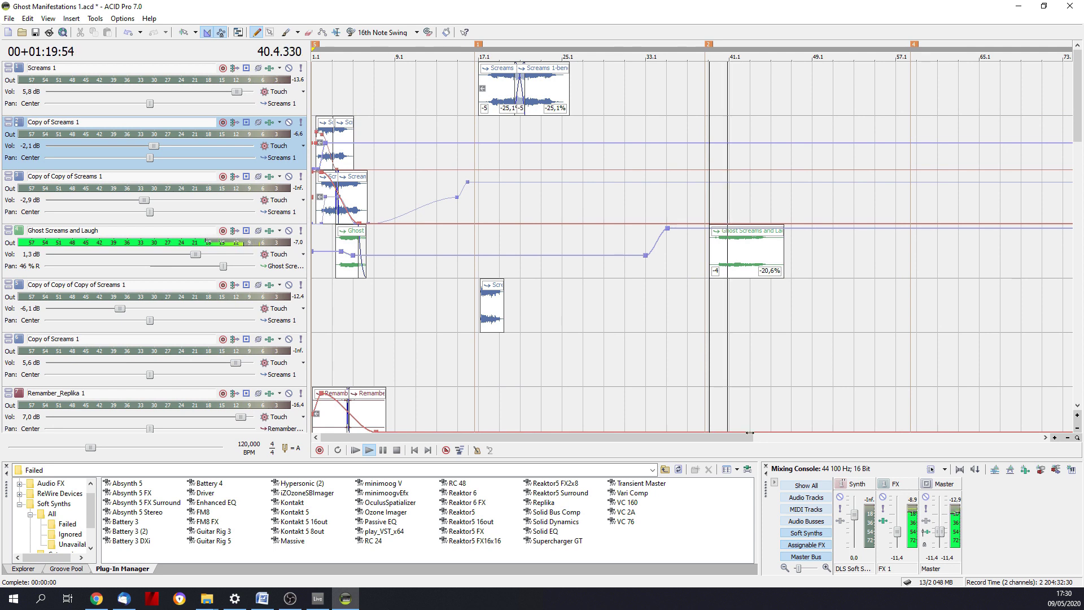
- Raise the master volume to -4.9 dB and replay the third manifestation from around bar 38, following the Space Drone tracks
{"action": "left_click_drag", "start_coordinate": [753, 437], "coordinate": [913, 432]}
{"action": "left_click_drag", "start_coordinate": [1076, 113], "coordinate": [1069, 301]}
{"action": "left_click_drag", "start_coordinate": [940, 533], "coordinate": [940, 527]}
{"action": "left_click_drag", "start_coordinate": [1080, 291], "coordinate": [1073, 193]}
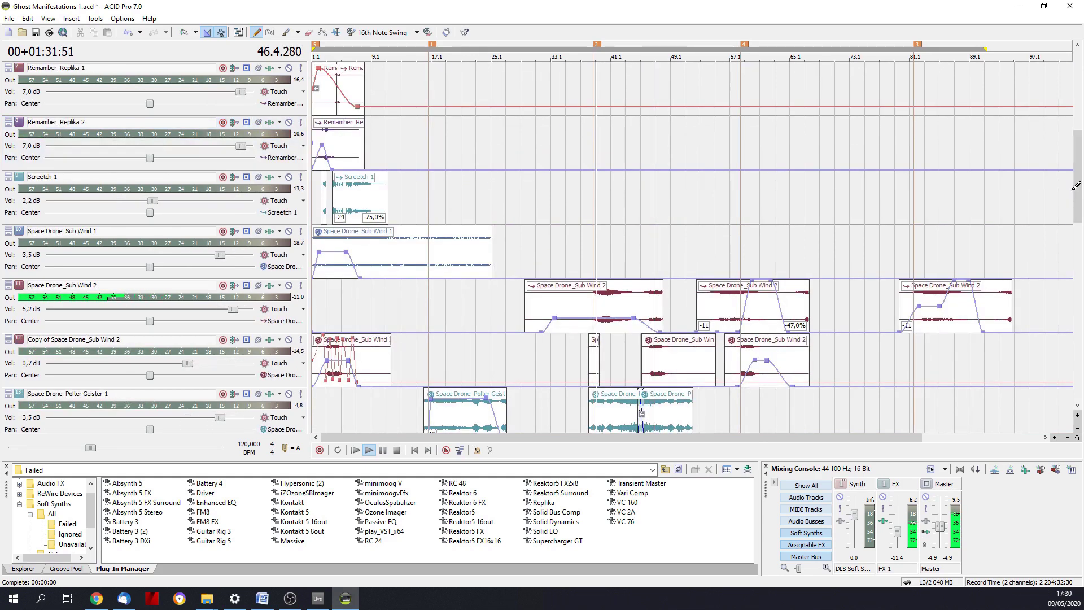
{"action": "left_click", "coordinate": [590, 241]}
{"action": "key", "text": "space"}
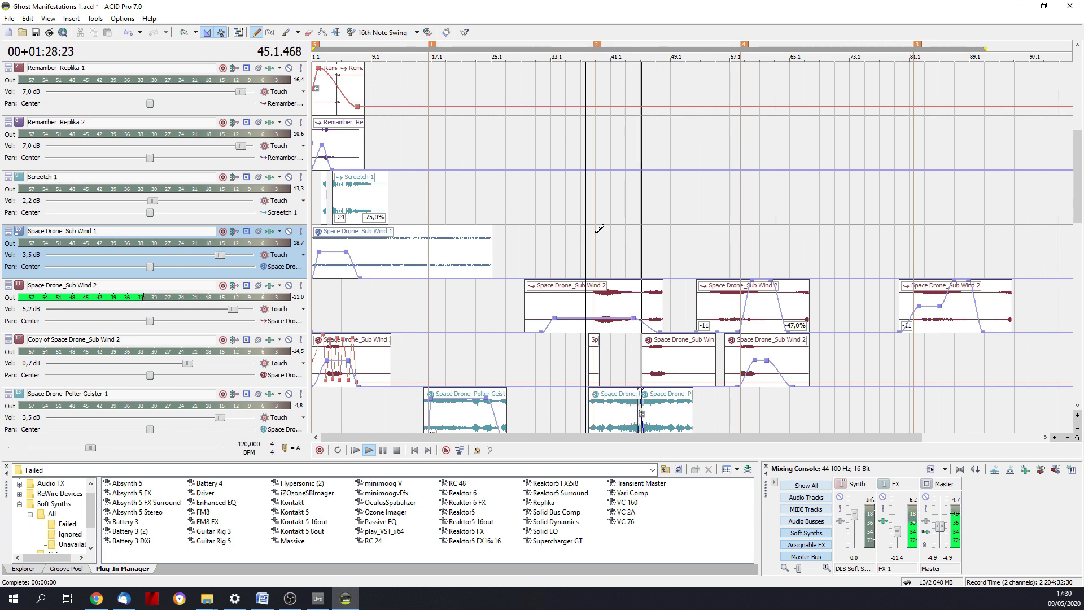
- Play the fourth manifestation from the marker around bar 58, following its Space Drone and Whispers tracks
{"action": "left_click", "coordinate": [739, 221]}
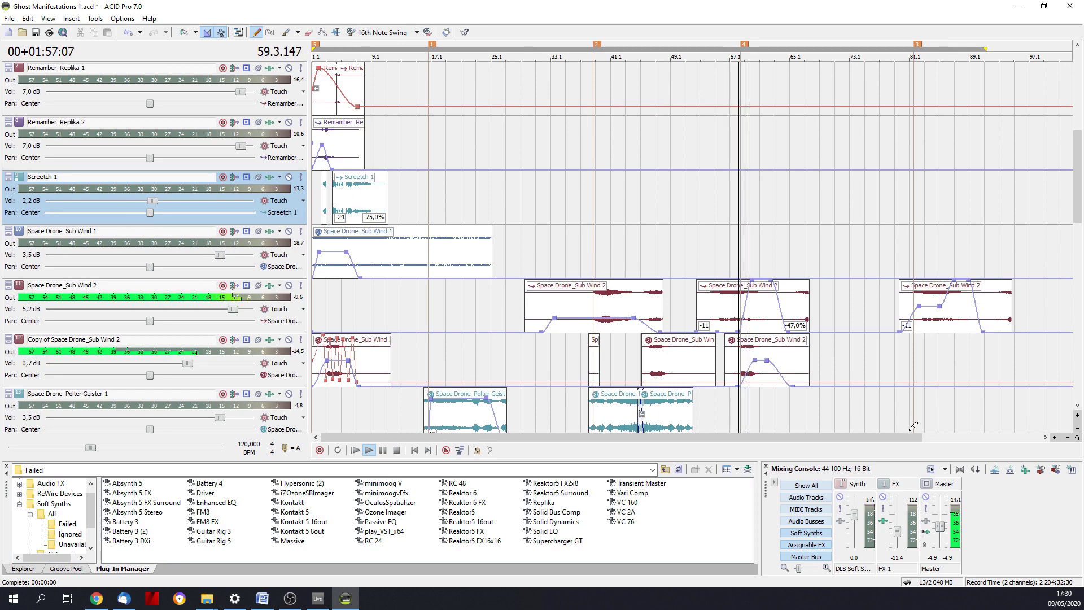
{"action": "left_click_drag", "start_coordinate": [922, 437], "coordinate": [995, 434]}
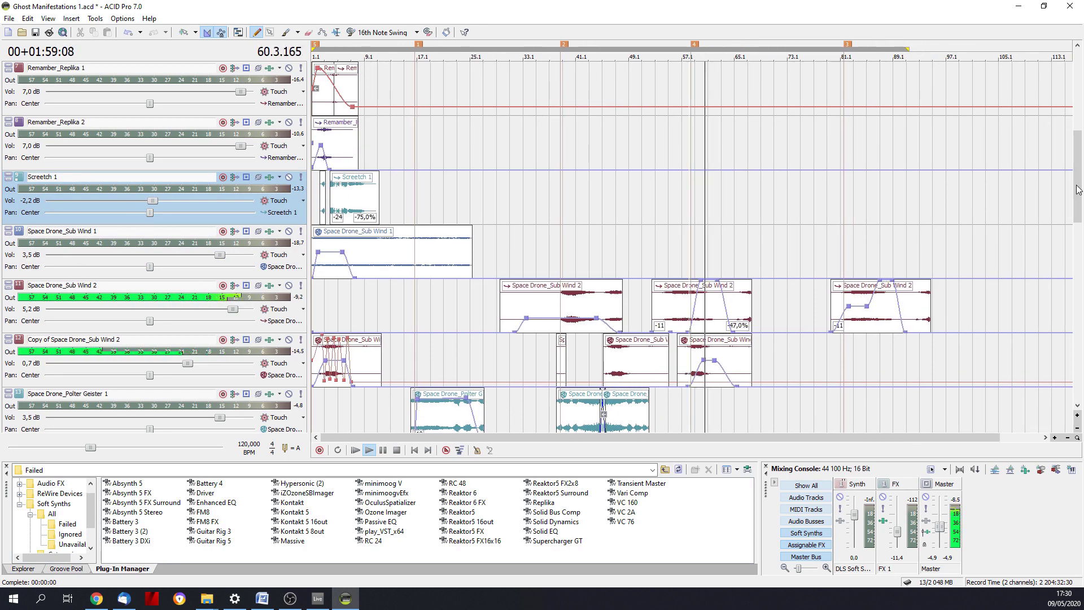
{"action": "scroll", "coordinate": [223, 133], "scroll_direction": "down", "scroll_amount": 4}
{"action": "scroll", "coordinate": [222, 133], "scroll_direction": "up", "scroll_amount": 1}
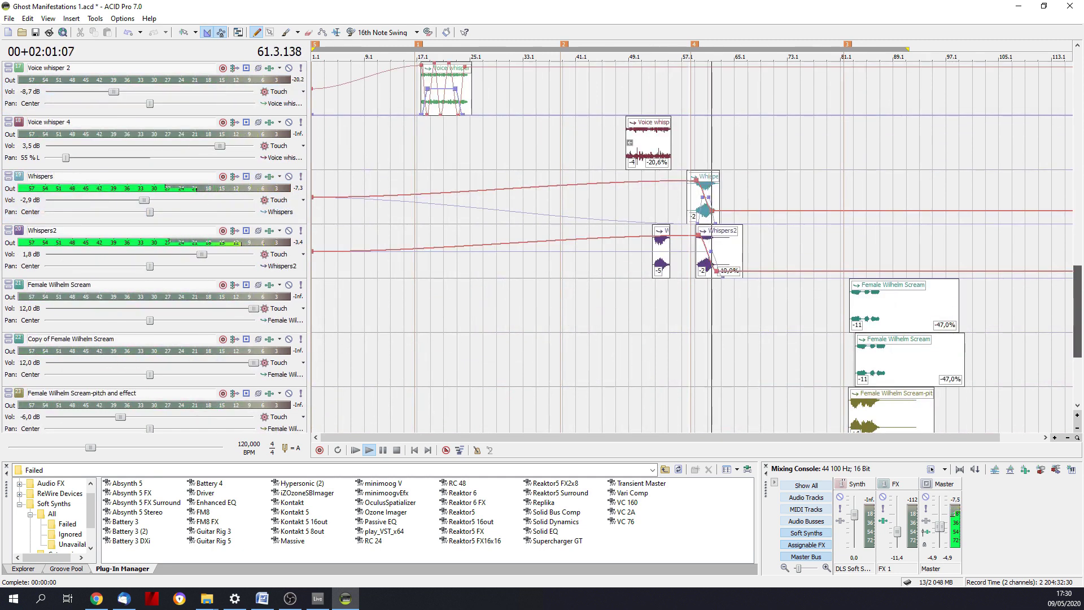
- Play the final manifestation from the start of the Female Wilhelm Scream clip, and lower the master volume to -7.6 dB
{"action": "left_click", "coordinate": [851, 327]}
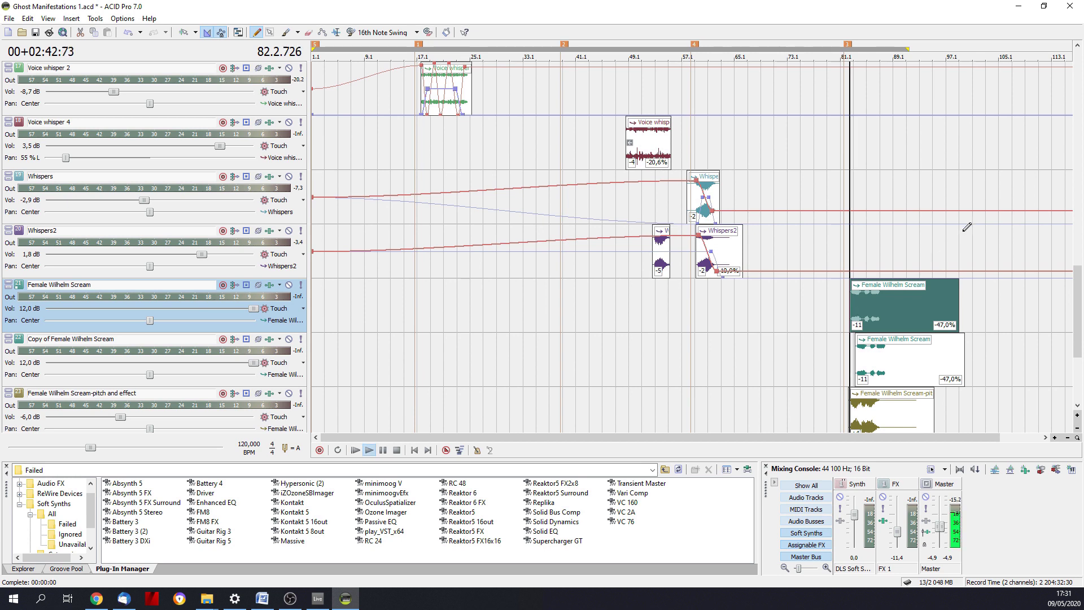
{"action": "scroll", "coordinate": [1033, 186], "scroll_direction": "down", "scroll_amount": 3}
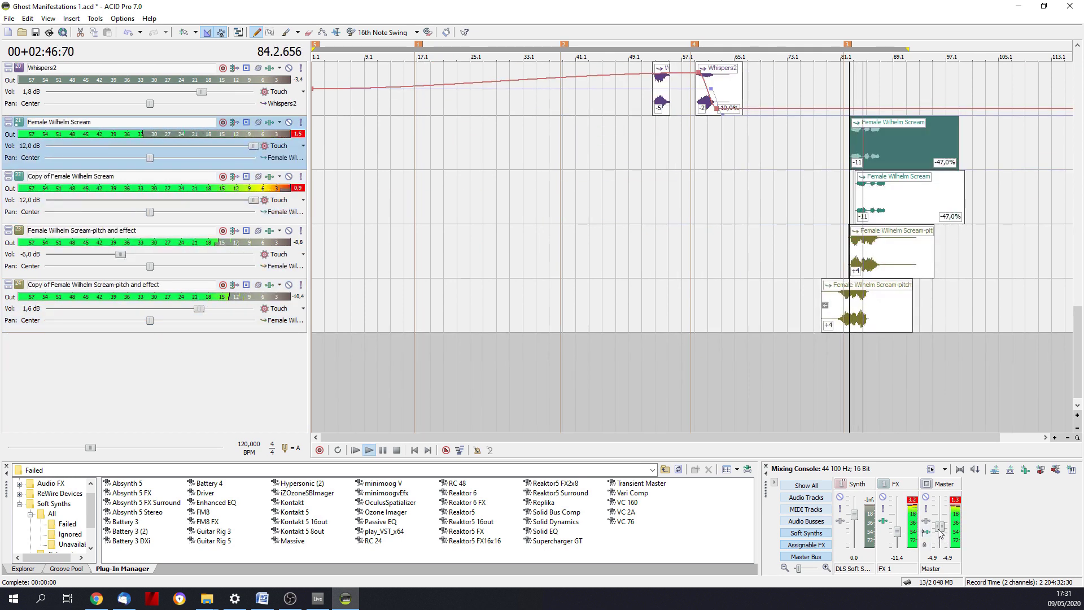
{"action": "left_click_drag", "start_coordinate": [939, 527], "coordinate": [941, 535]}
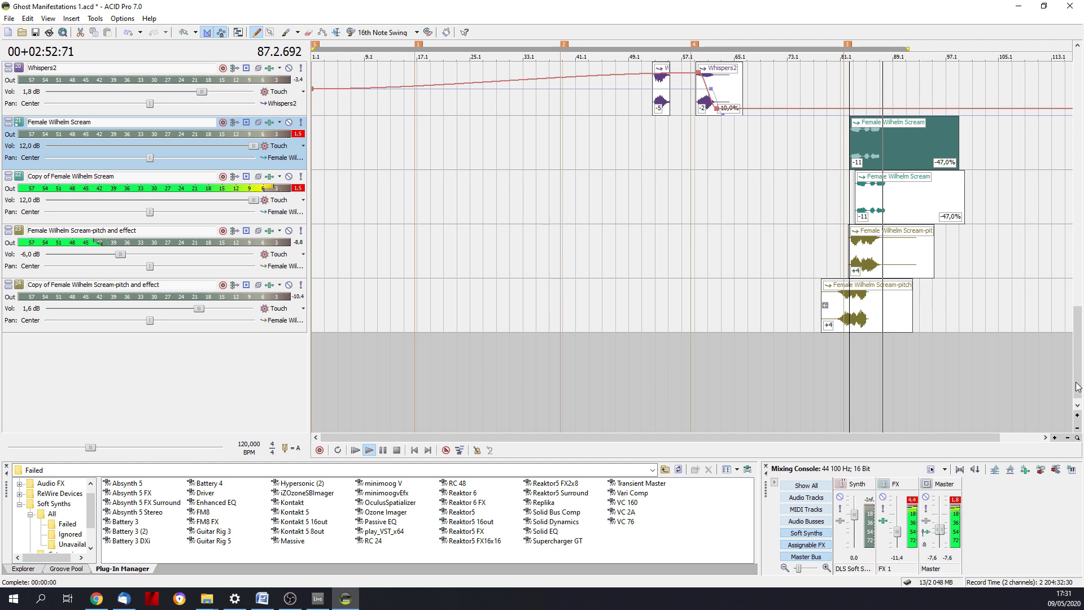
- Stop the ghost mix playback and close the Ghost Manifestations 1 project without saving the changes
{"action": "scroll", "coordinate": [911, 240], "scroll_direction": "up", "scroll_amount": 8}
{"action": "left_click", "coordinate": [911, 240]}
{"action": "key", "text": "space"}
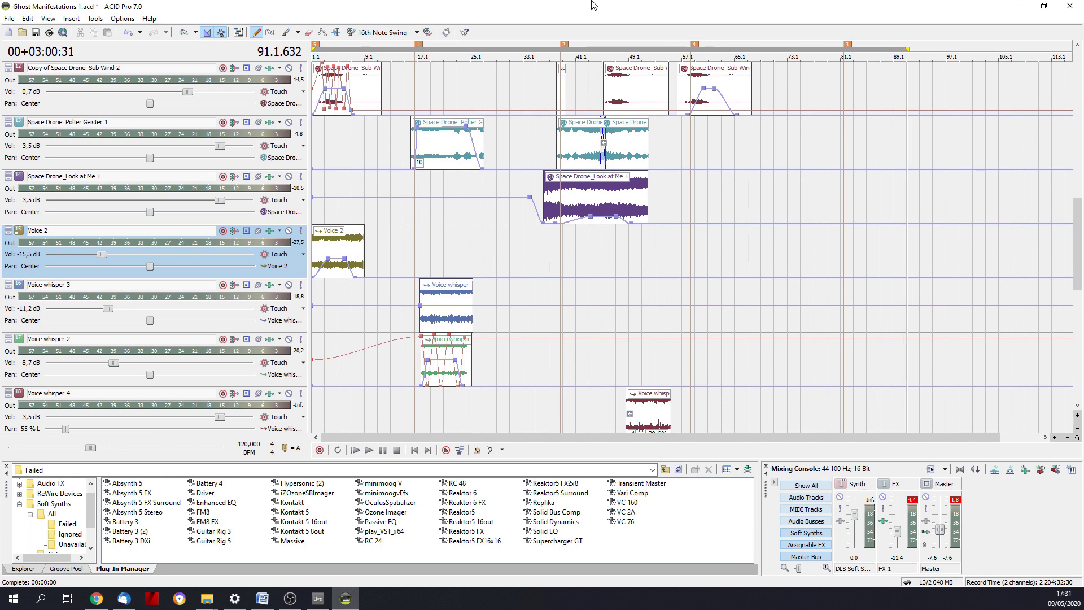
{"action": "key", "text": "alt+F4"}
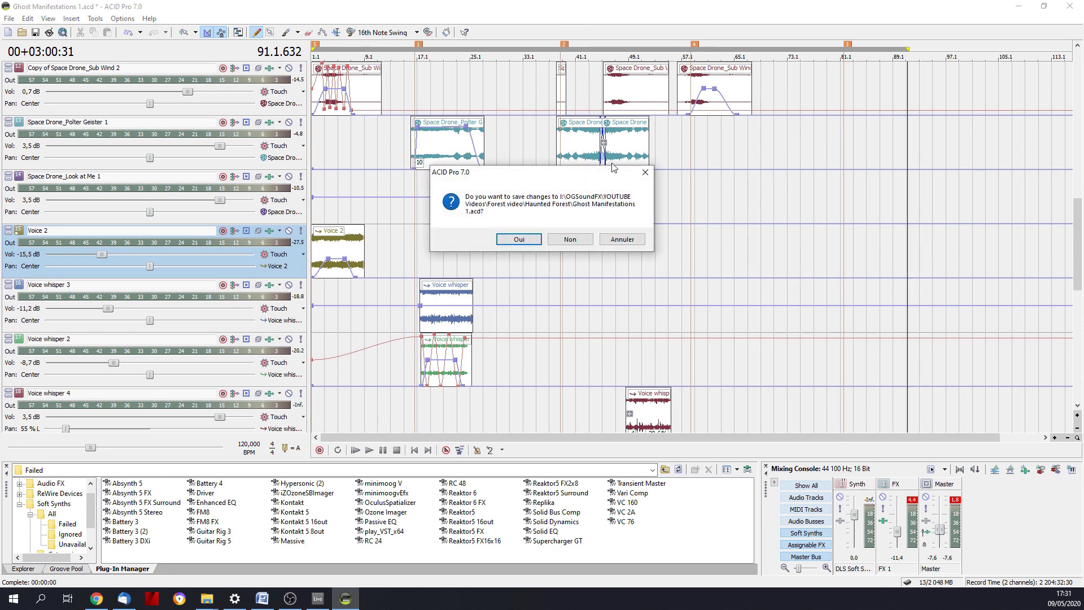
{"action": "left_click", "coordinate": [571, 238]}
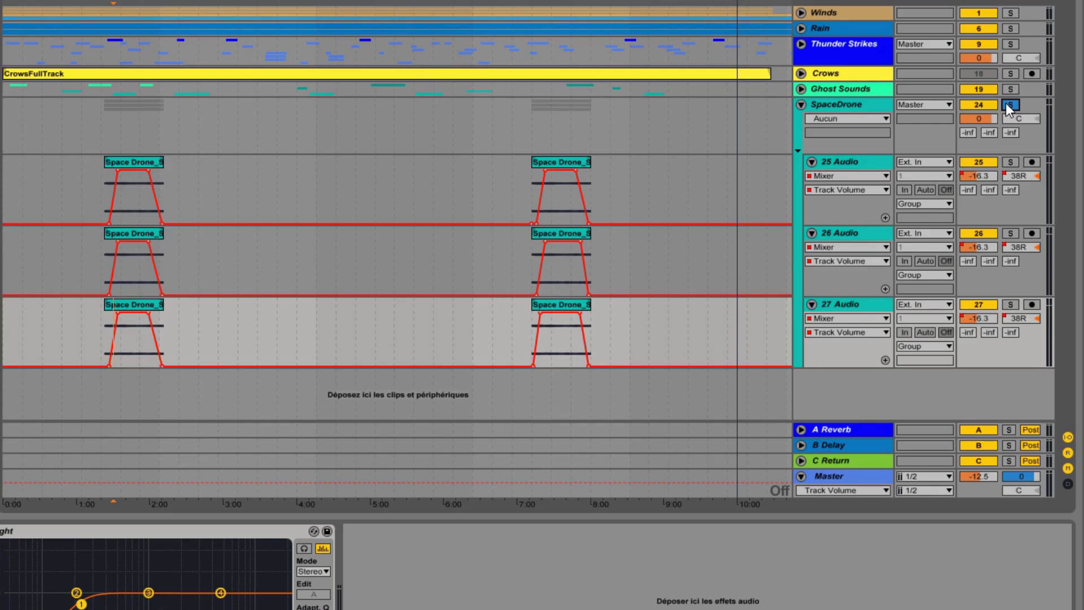
- In Ableton Live, solo the SpaceDrone group, audition its first set of layered drone clips, and fold the group
{"action": "left_click", "coordinate": [1010, 104]}
{"action": "key", "text": "space"}
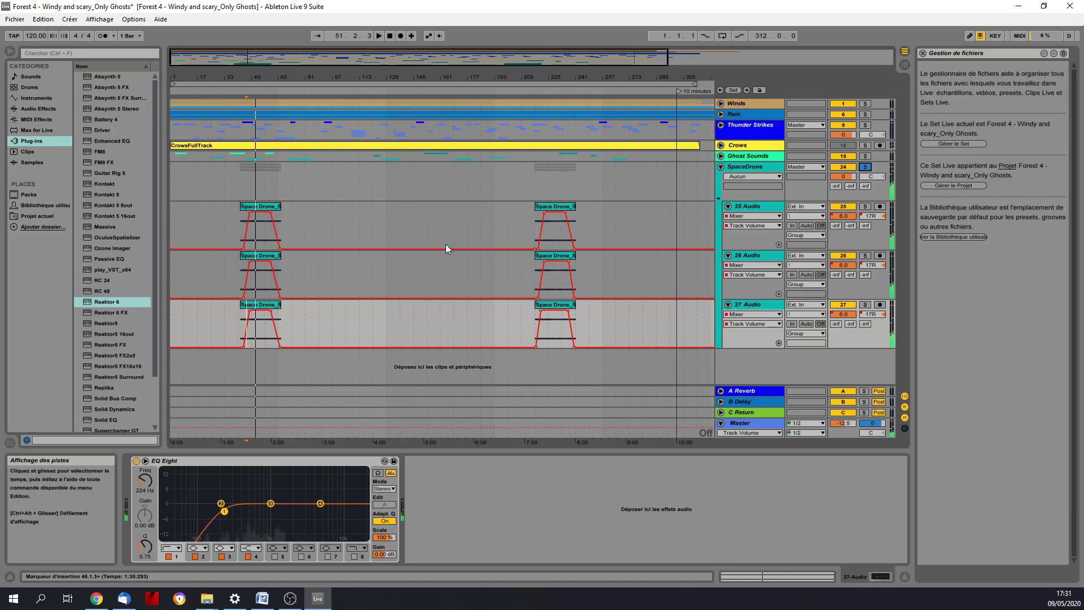
{"action": "left_click", "coordinate": [721, 167]}
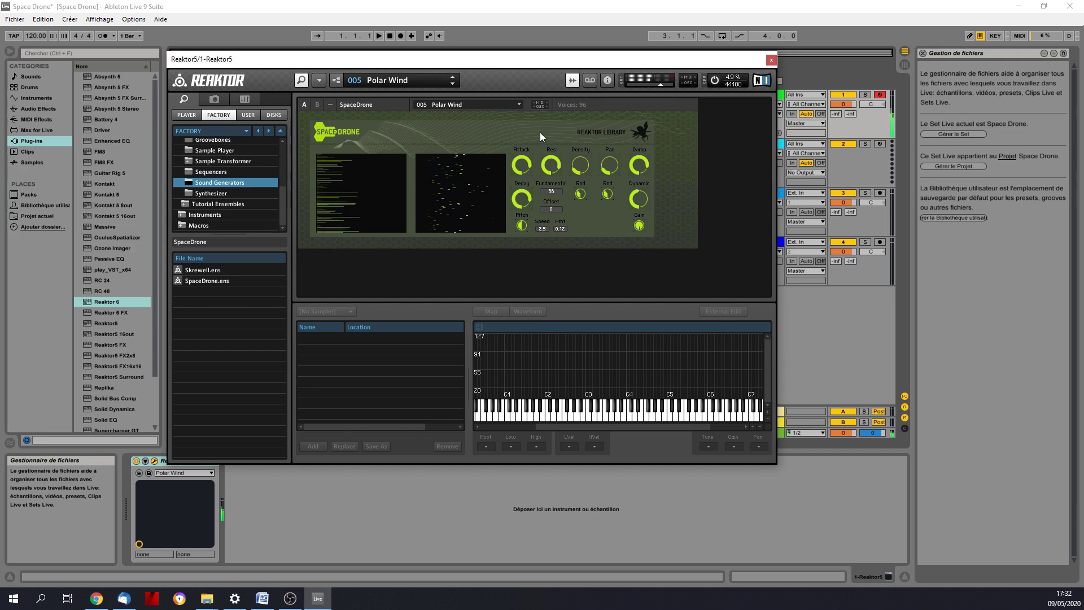
- In the Space Drone set's Reaktor synth, vary the Polar Wind patch's Attack, Decay and Res, raising Pan and Dynamic and lowering Damp
{"action": "left_click_drag", "start_coordinate": [521, 164], "coordinate": [520, 180]}
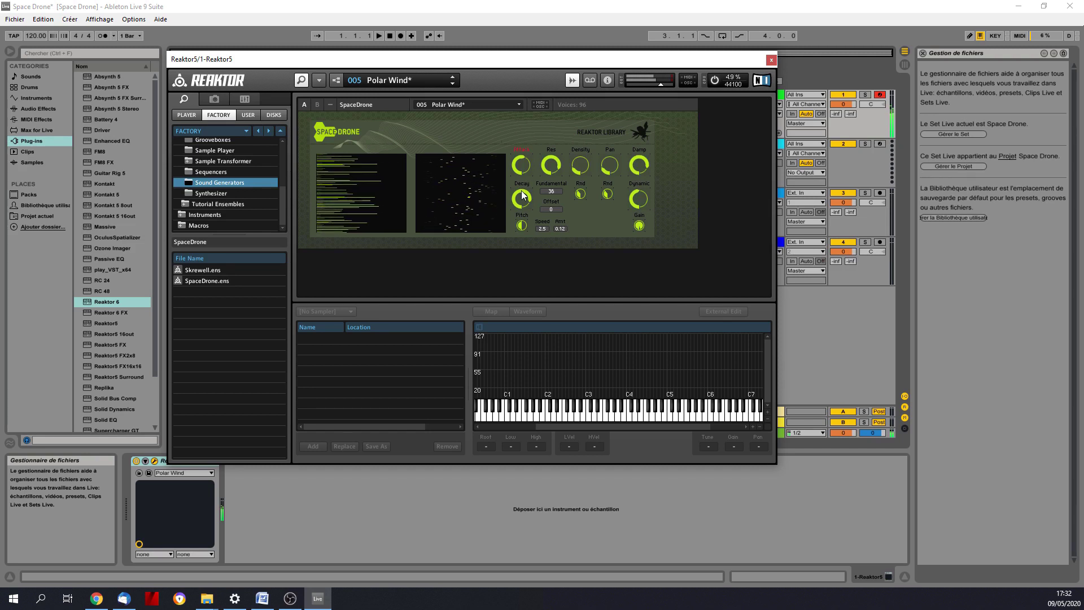
{"action": "mouse_move", "coordinate": [524, 196]}
{"action": "left_mouse_down"}
{"action": "mouse_move", "coordinate": [517, 218]}
{"action": "mouse_move", "coordinate": [525, 196]}
{"action": "left_mouse_up"}
{"action": "left_click_drag", "start_coordinate": [551, 163], "coordinate": [634, 185]}
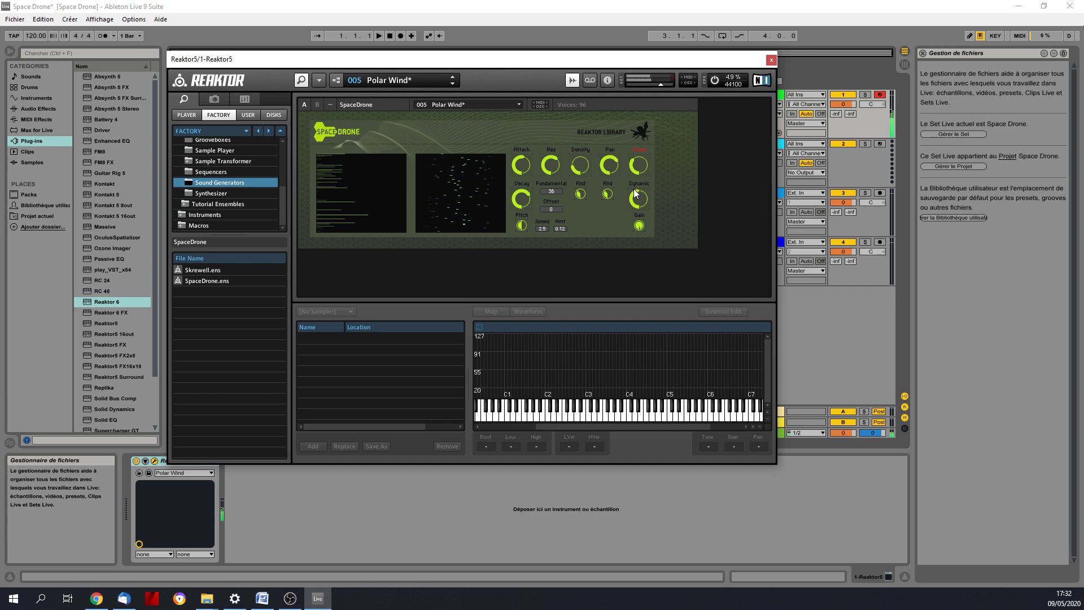
{"action": "left_click", "coordinate": [633, 193]}
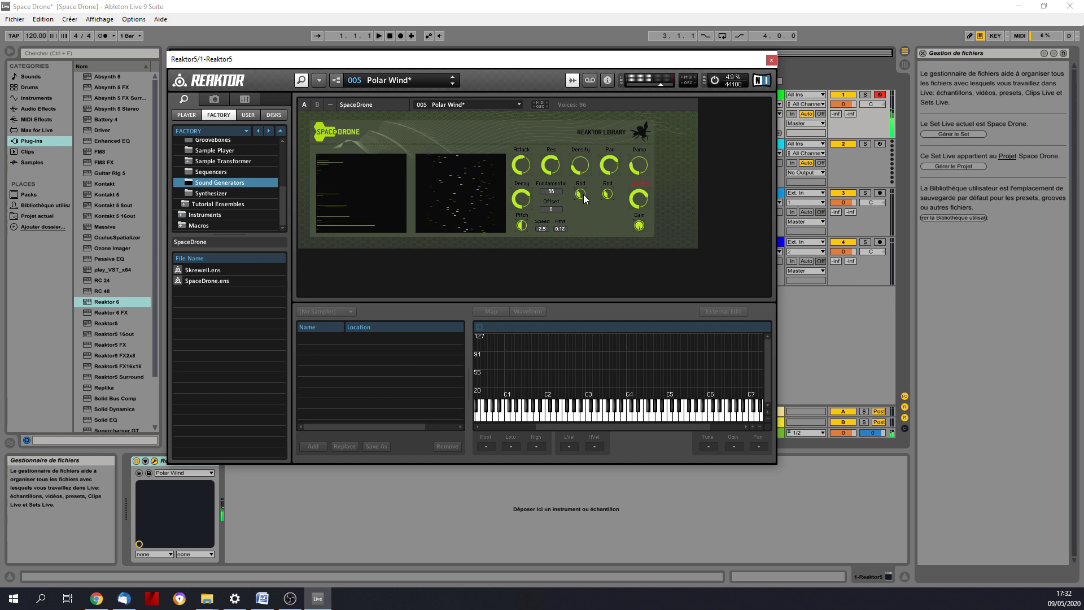
- Raise the Polar Wind patch's Density and Damp, and readjust its Pan, Dynamic, Res and Attack
{"action": "left_click", "coordinate": [580, 164]}
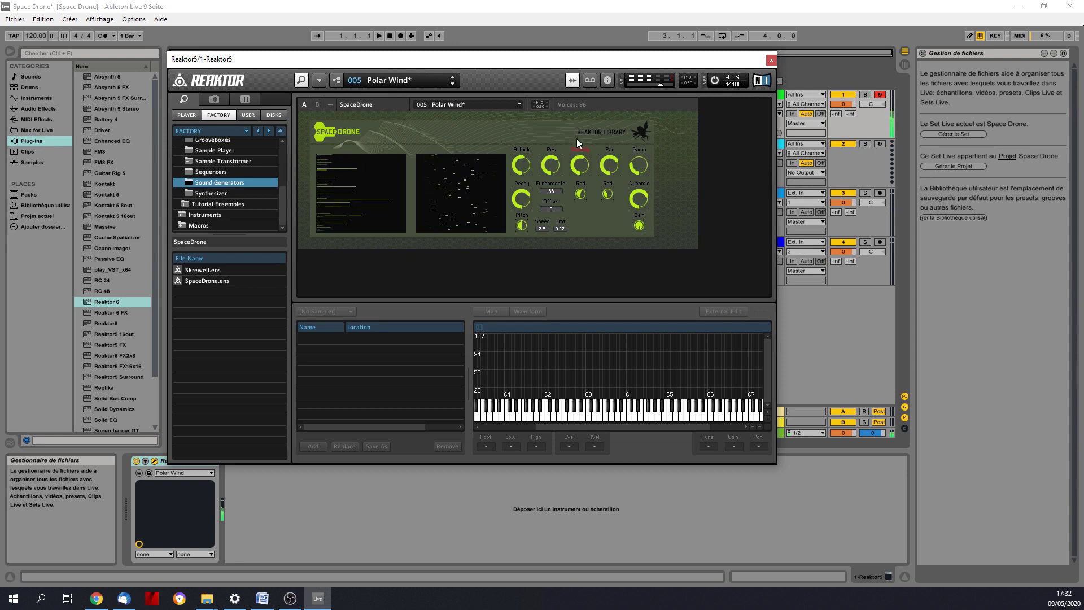
{"action": "left_click", "coordinate": [609, 164]}
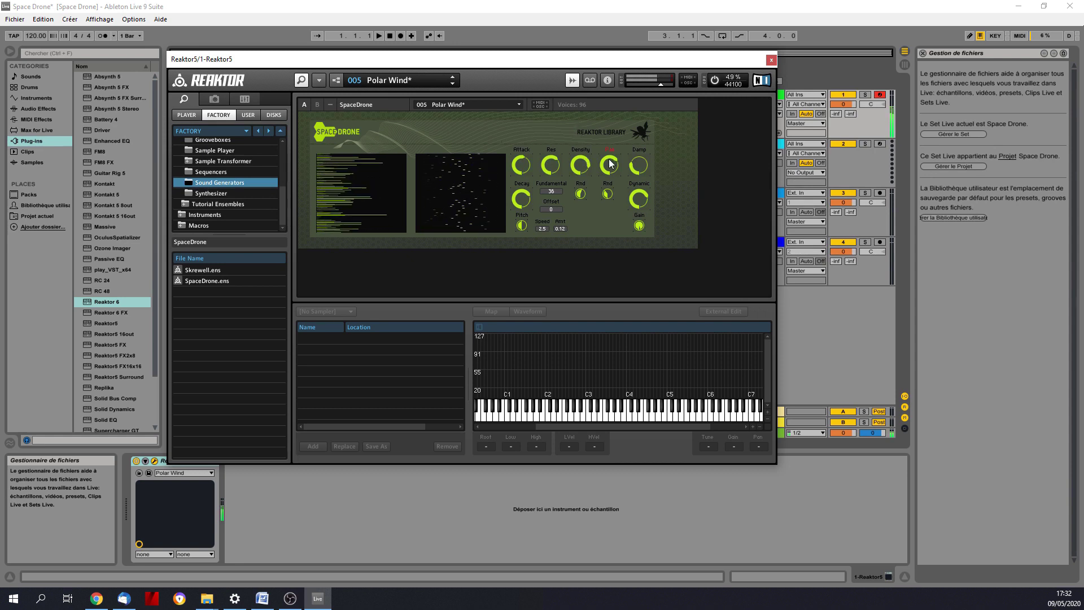
{"action": "left_click", "coordinate": [631, 164]}
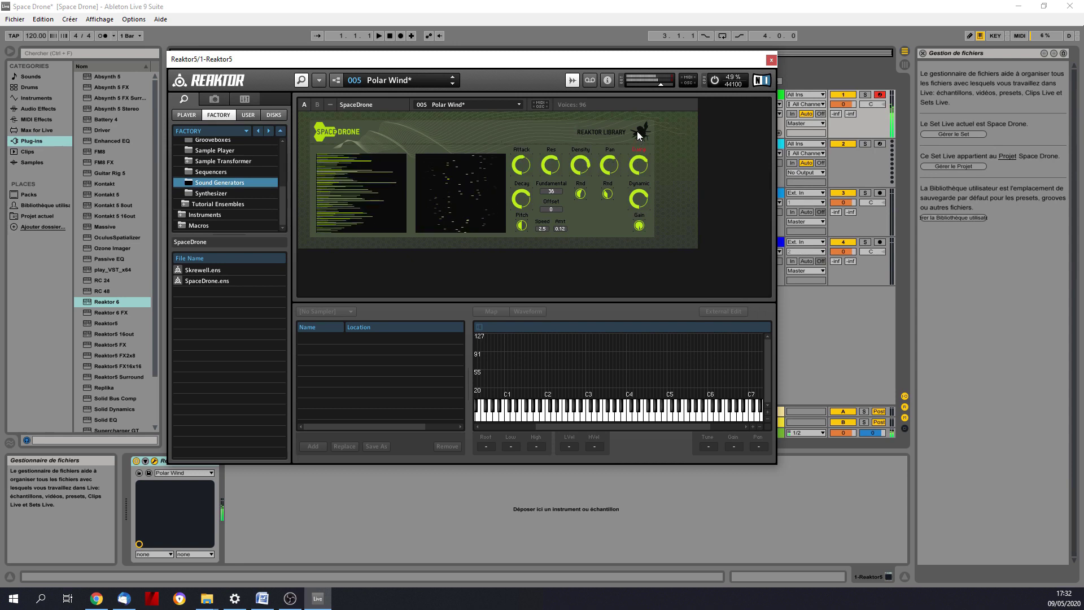
{"action": "left_click", "coordinate": [635, 199]}
{"action": "left_click", "coordinate": [551, 164]}
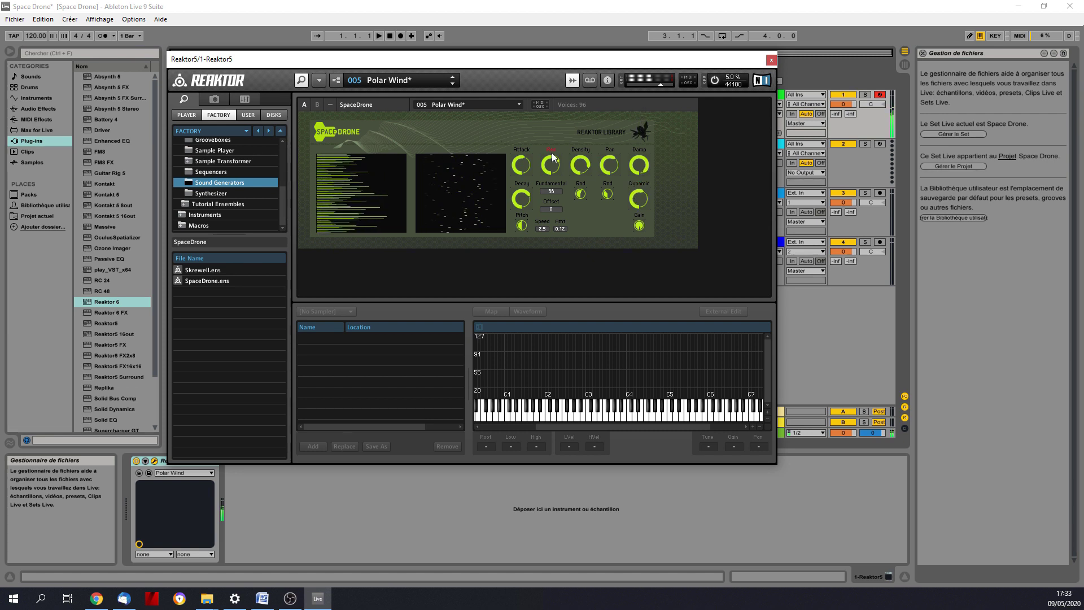
{"action": "left_click", "coordinate": [525, 164]}
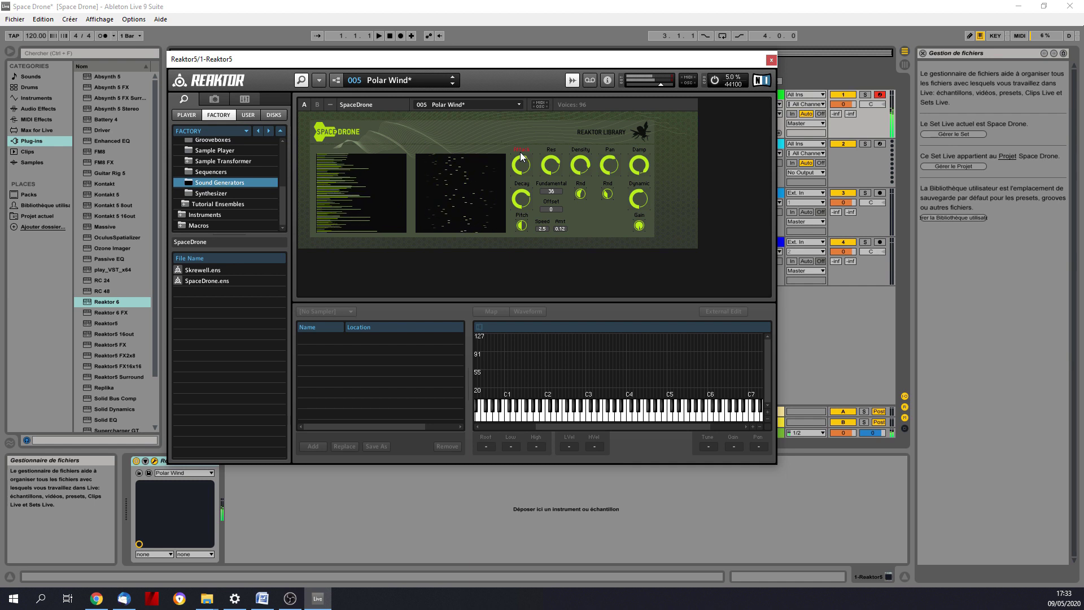
- Load the Drip Drop snapshot in SpaceDrone and vary its Attack and Decay while lowering Res
{"action": "left_click", "coordinate": [487, 105]}
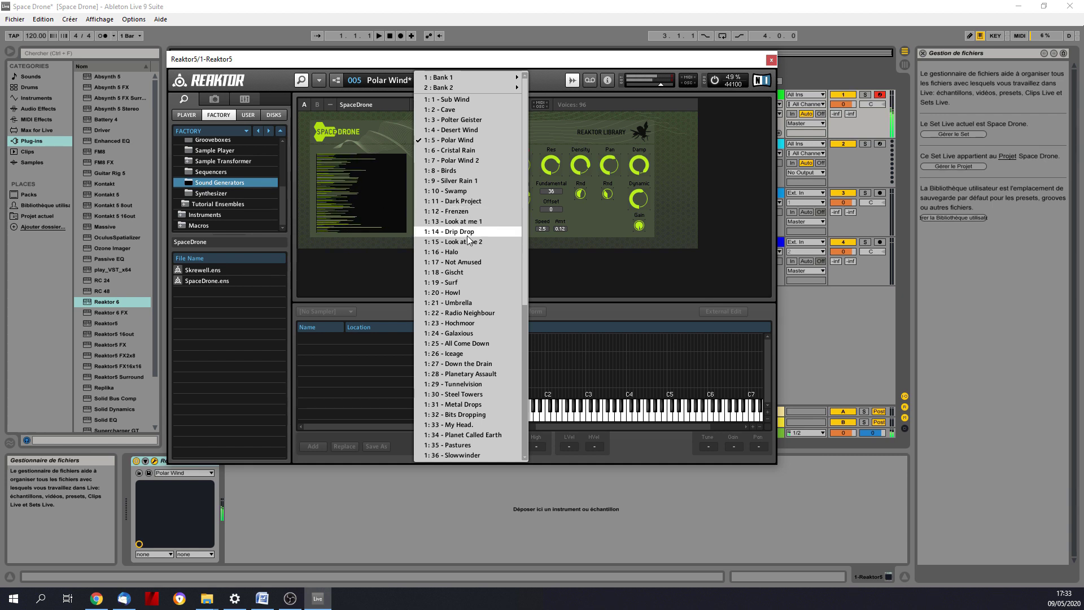
{"action": "left_click", "coordinate": [460, 231]}
{"action": "left_click_drag", "start_coordinate": [549, 165], "coordinate": [552, 153]}
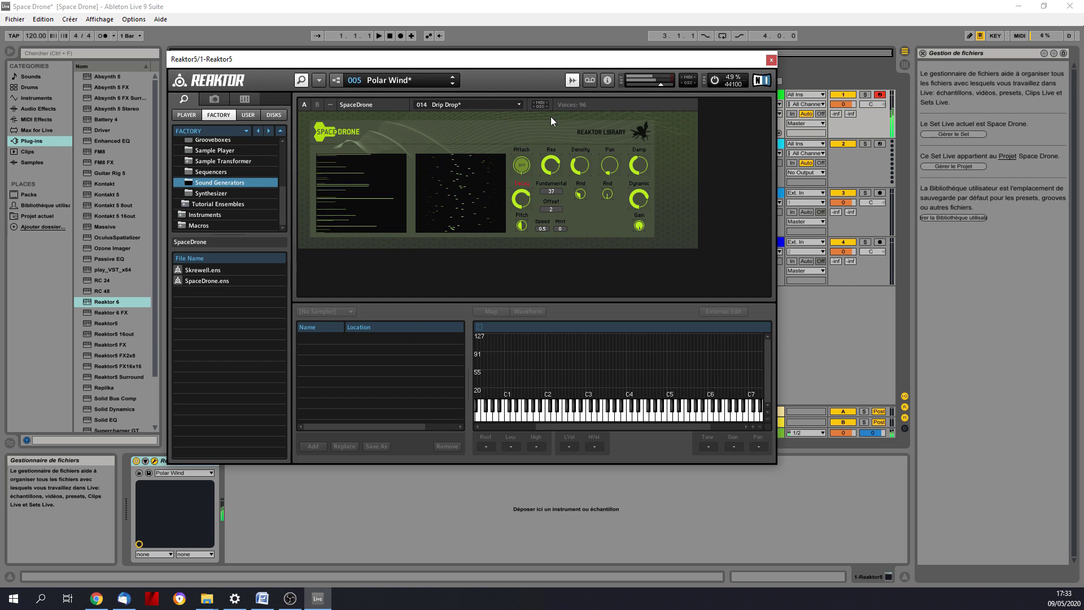
{"action": "left_click_drag", "start_coordinate": [551, 165], "coordinate": [550, 197]}
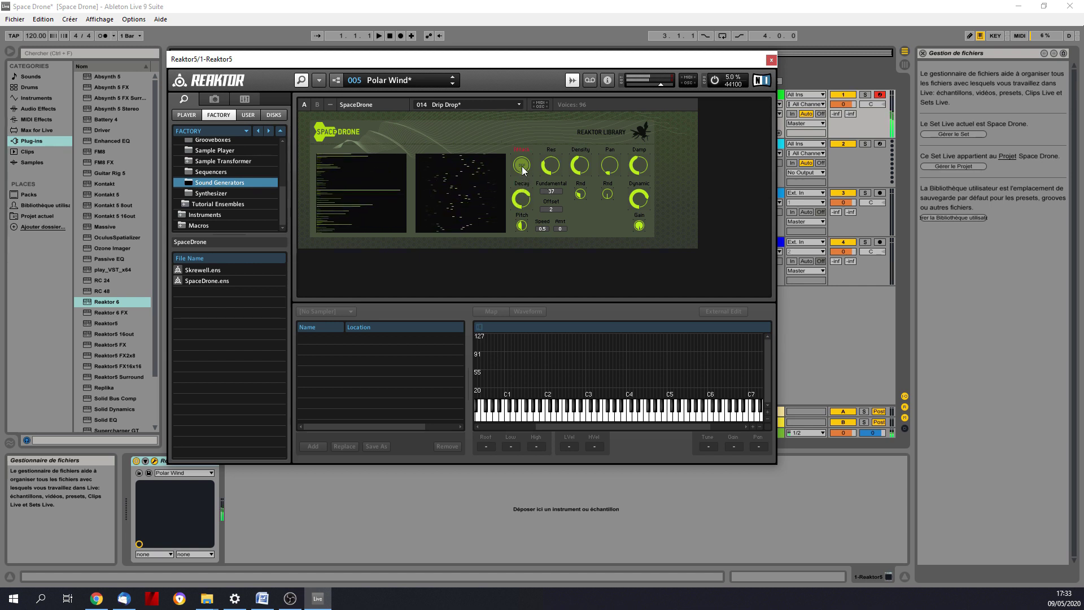
{"action": "left_click_drag", "start_coordinate": [528, 184], "coordinate": [521, 214]}
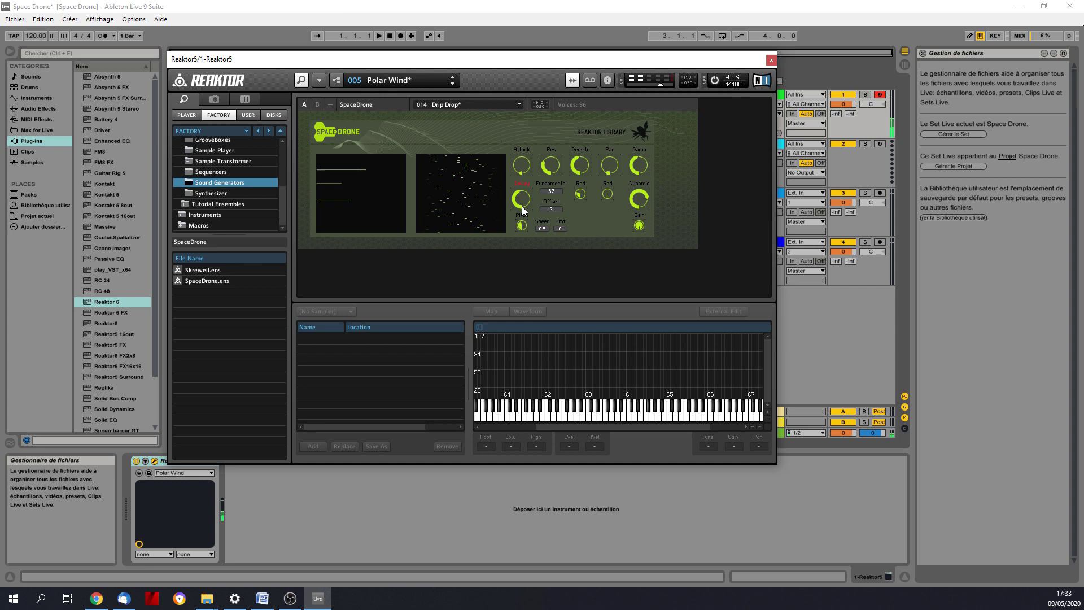
{"action": "left_click_drag", "start_coordinate": [523, 200], "coordinate": [522, 133]}
- Load the Iceage snapshot in SpaceDrone and adjust its Density, Res, Decay and Damp
{"action": "left_click", "coordinate": [513, 106]}
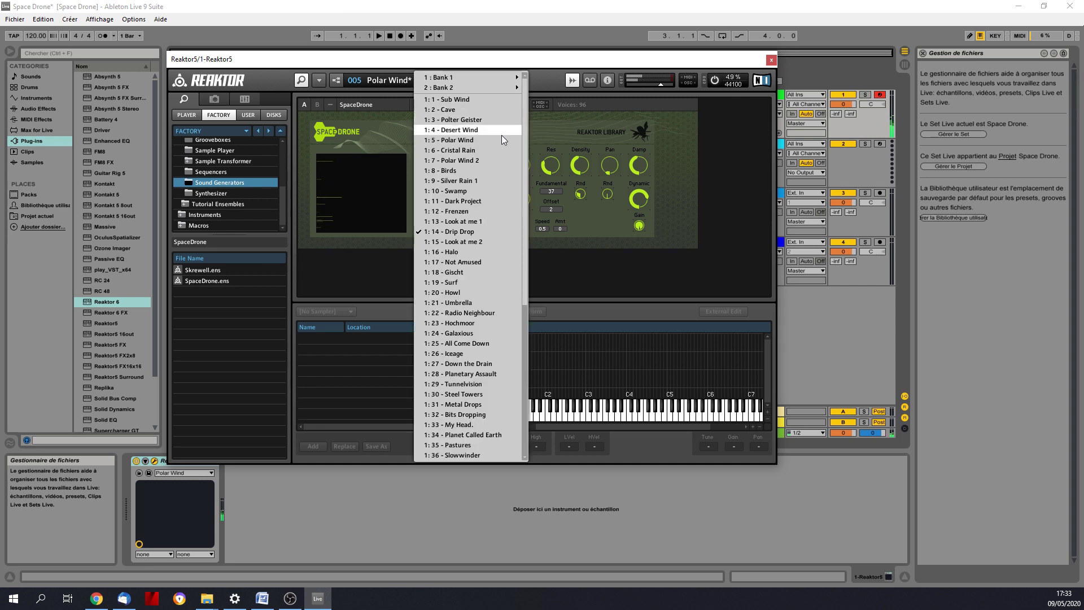
{"action": "left_click", "coordinate": [460, 352]}
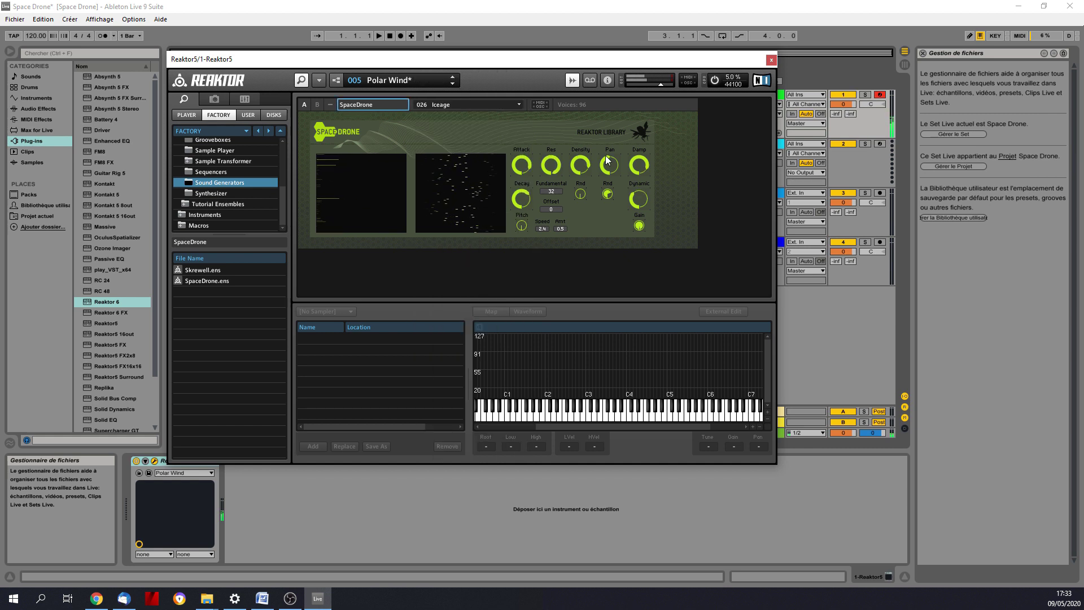
{"action": "left_click_drag", "start_coordinate": [581, 166], "coordinate": [549, 162]}
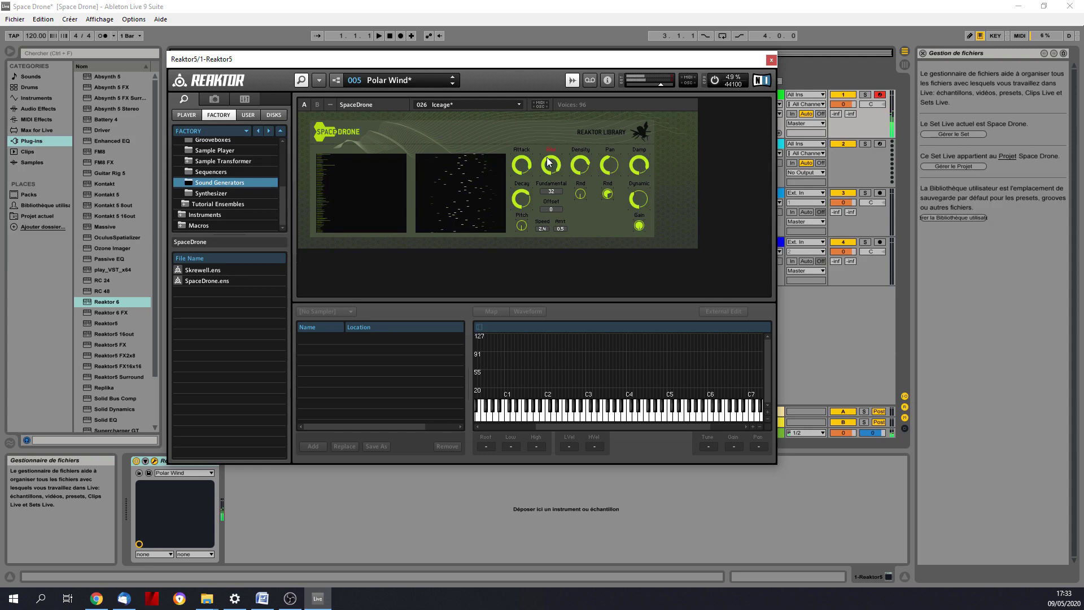
{"action": "left_click_drag", "start_coordinate": [522, 198], "coordinate": [521, 199]}
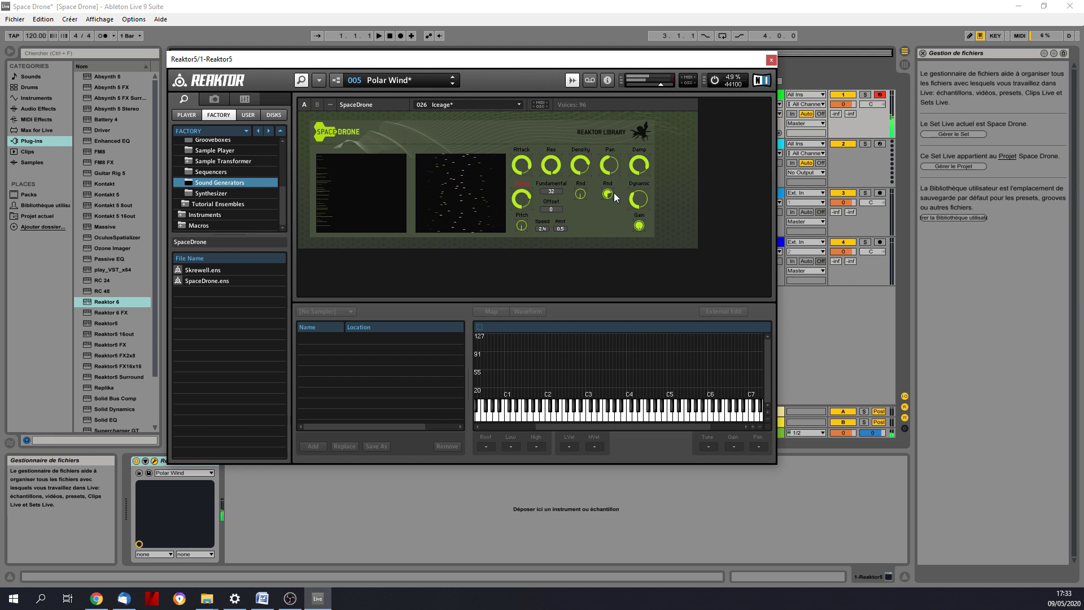
{"action": "left_click", "coordinate": [633, 167]}
- Modify the Iceage sound's modulation with Speed 10 and Amt 2, raise its Pitch, adjust Res, and set Fundamental to 0
{"action": "left_click_drag", "start_coordinate": [544, 229], "coordinate": [561, 114]}
{"action": "left_click", "coordinate": [521, 226]}
{"action": "left_click_drag", "start_coordinate": [564, 227], "coordinate": [564, 181]}
{"action": "mouse_move", "coordinate": [543, 230]}
{"action": "left_mouse_down"}
{"action": "mouse_move", "coordinate": [545, 148]}
{"action": "mouse_move", "coordinate": [547, 225]}
{"action": "left_mouse_up"}
{"action": "mouse_move", "coordinate": [553, 167]}
{"action": "left_mouse_down"}
{"action": "mouse_move", "coordinate": [543, 124]}
{"action": "mouse_move", "coordinate": [543, 182]}
{"action": "left_mouse_up"}
{"action": "mouse_move", "coordinate": [557, 193]}
{"action": "left_mouse_down"}
{"action": "mouse_move", "coordinate": [554, 126]}
{"action": "mouse_move", "coordinate": [558, 213]}
{"action": "left_mouse_up"}
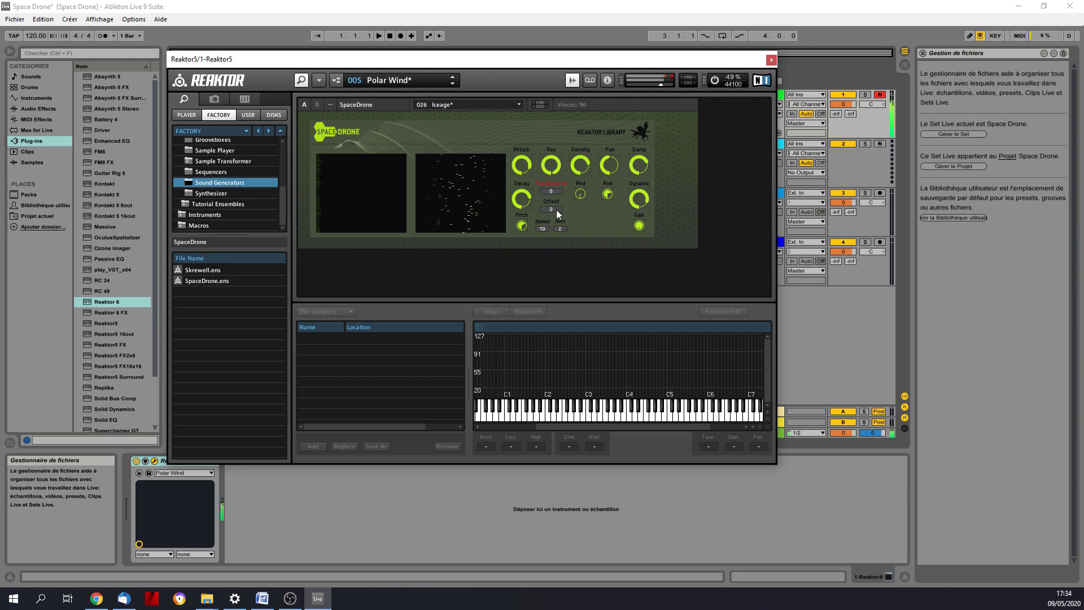